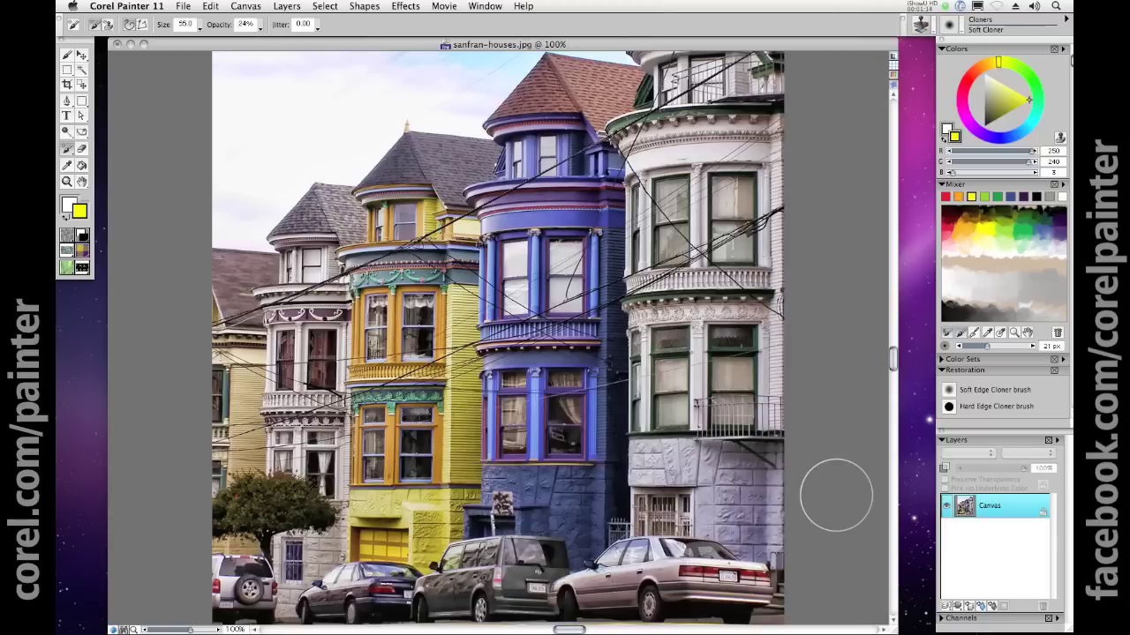
Step: Open the sanfran-houses-PaintDaubs.jpg example file
key("super+o")
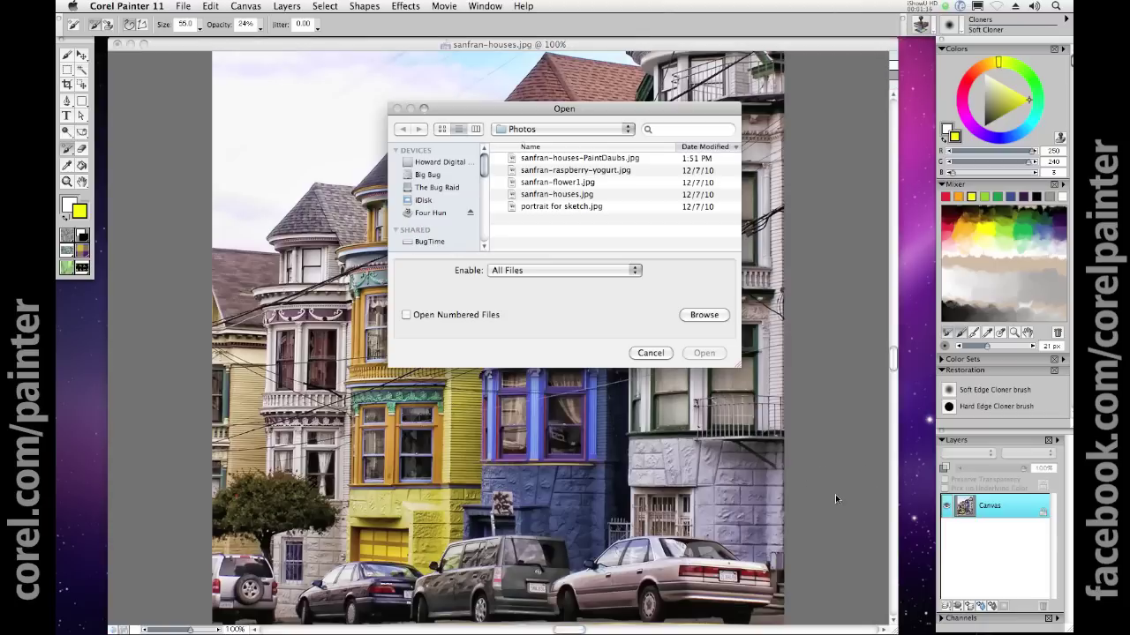
left_click(598, 162)
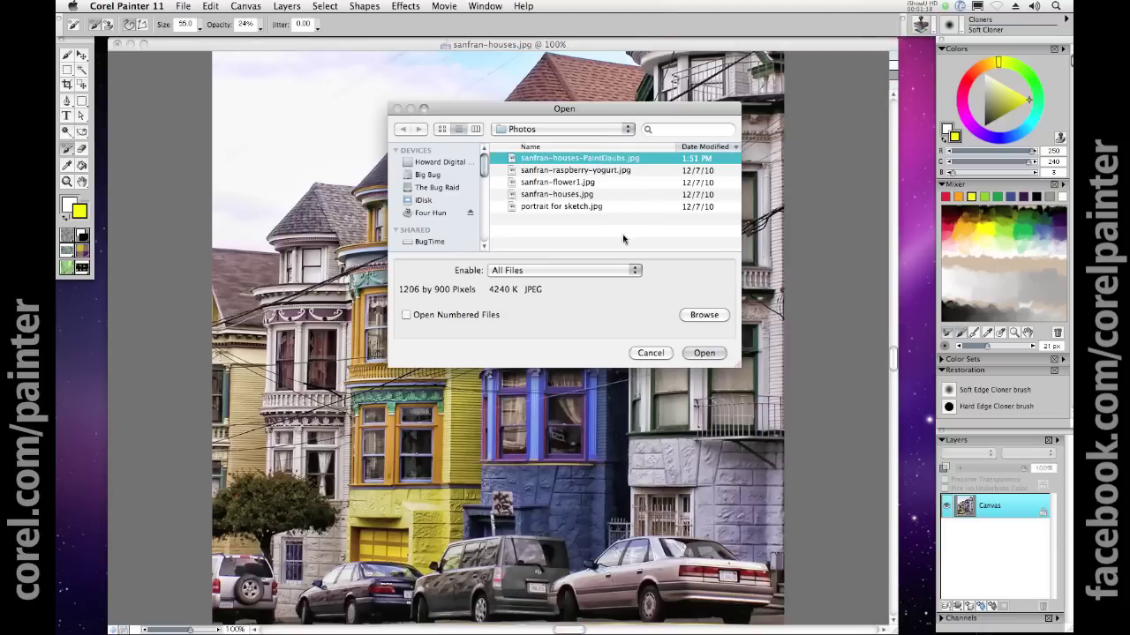
left_click(705, 354)
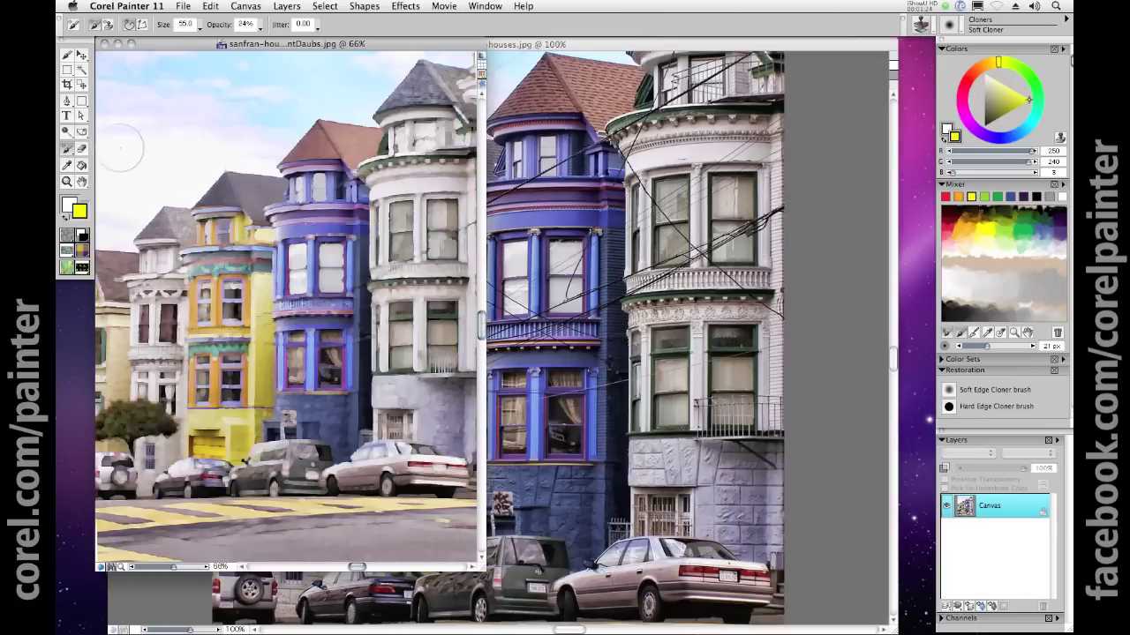
Step: Inspect the painted houses and car at 200% zoom, return to 100%, and close the example
left_click(67, 181)
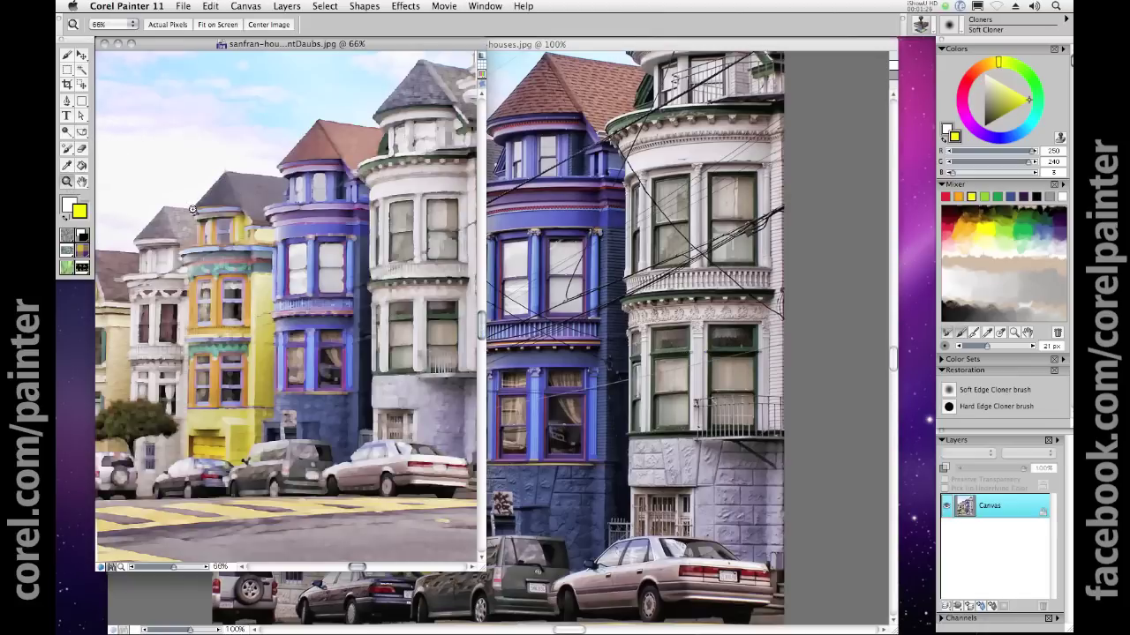
left_click(256, 283)
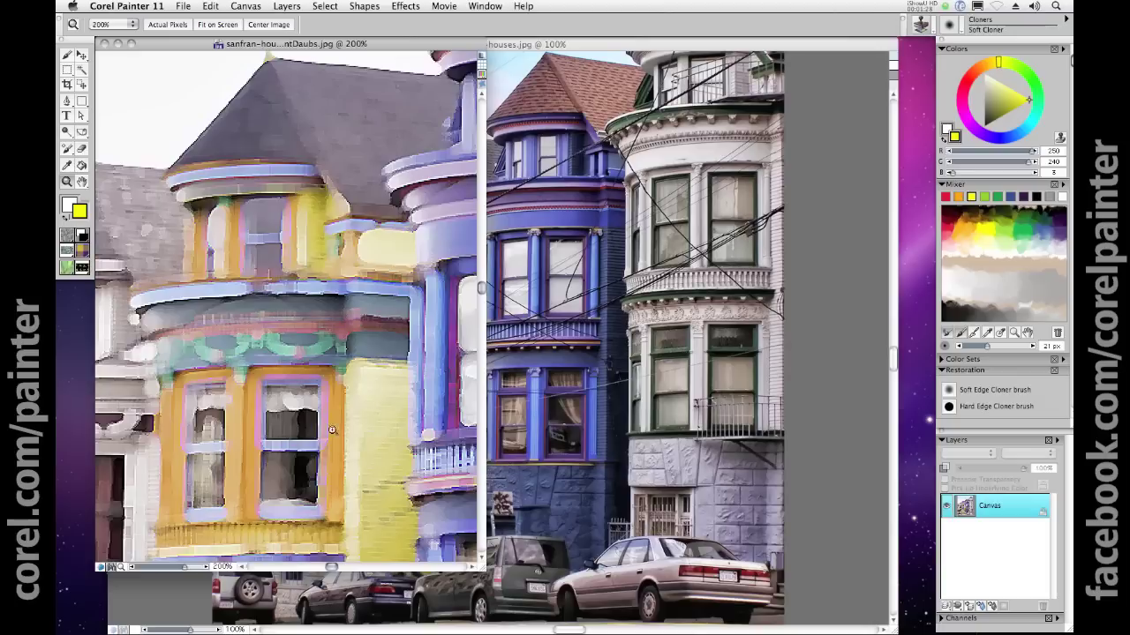
left_click_drag(370, 465, 252, 331)
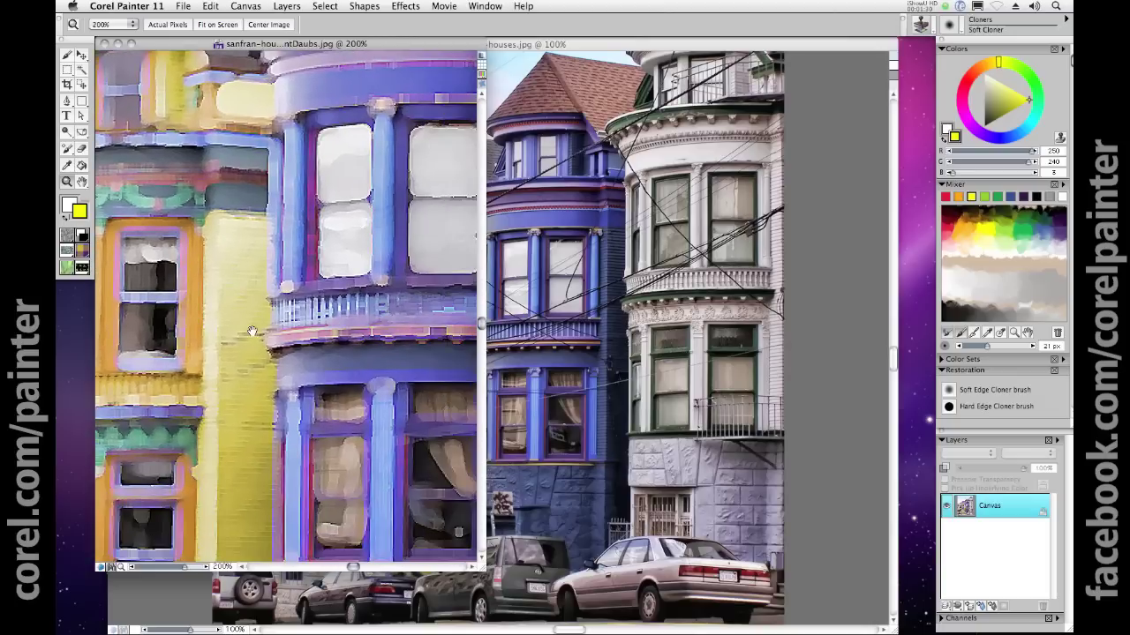
left_click_drag(425, 409, 317, 414)
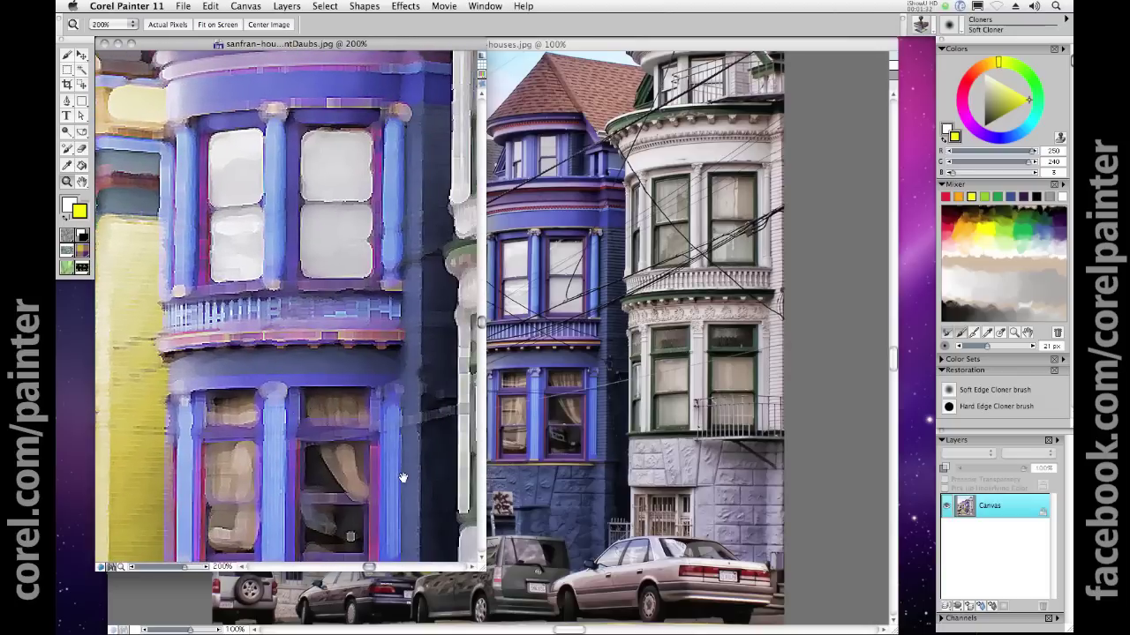
left_click_drag(402, 477, 283, 251)
left_click_drag(420, 456, 300, 361)
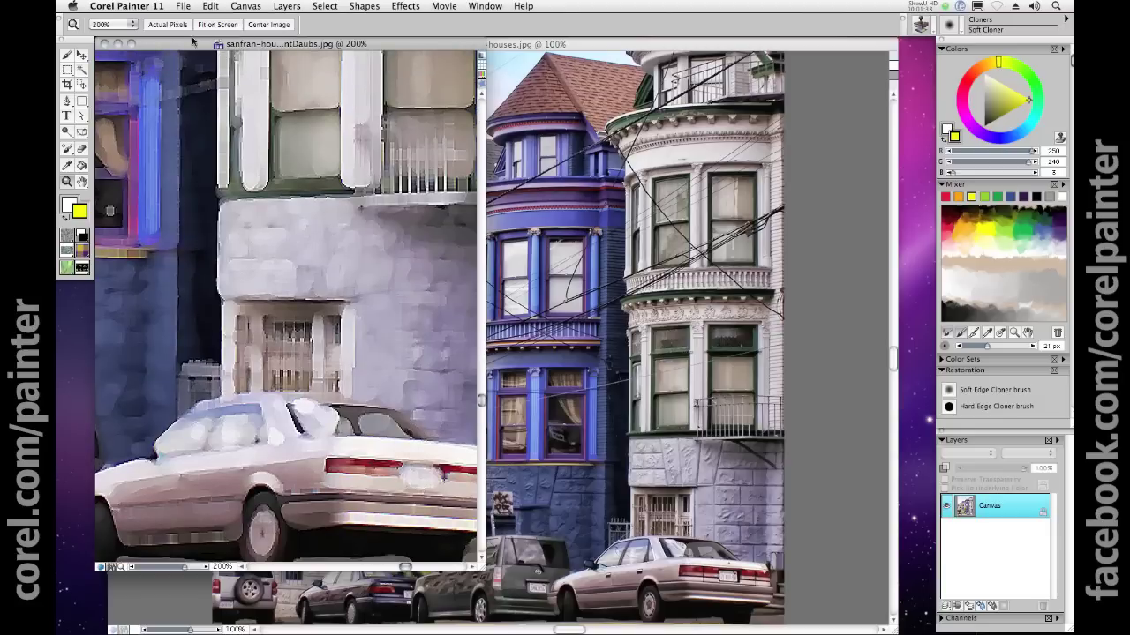
double_click(68, 182)
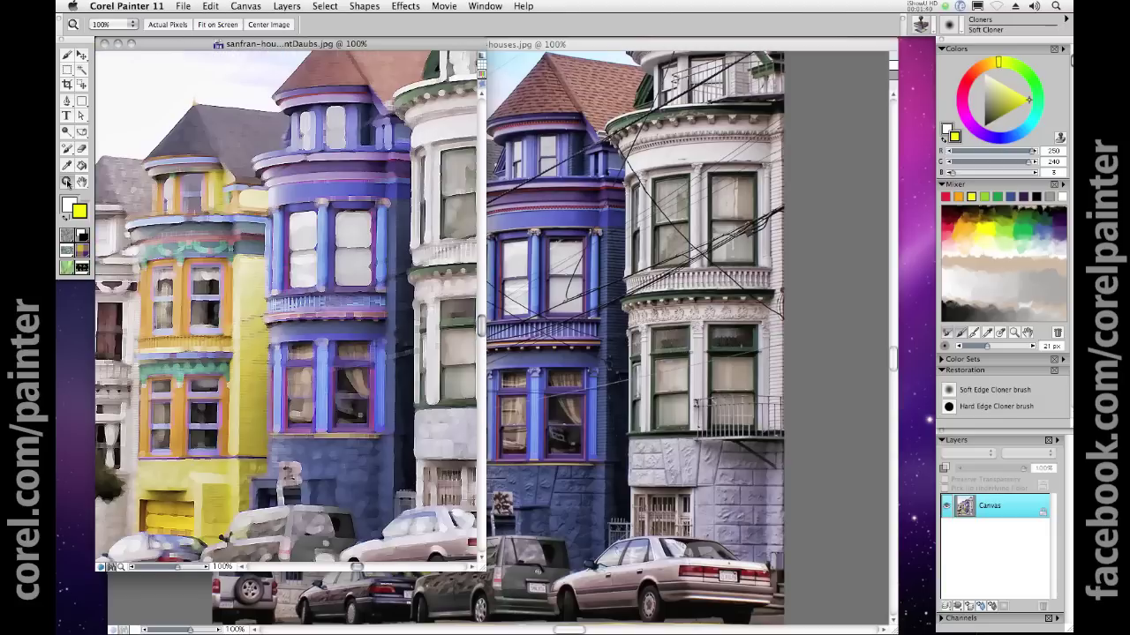
left_click(104, 44)
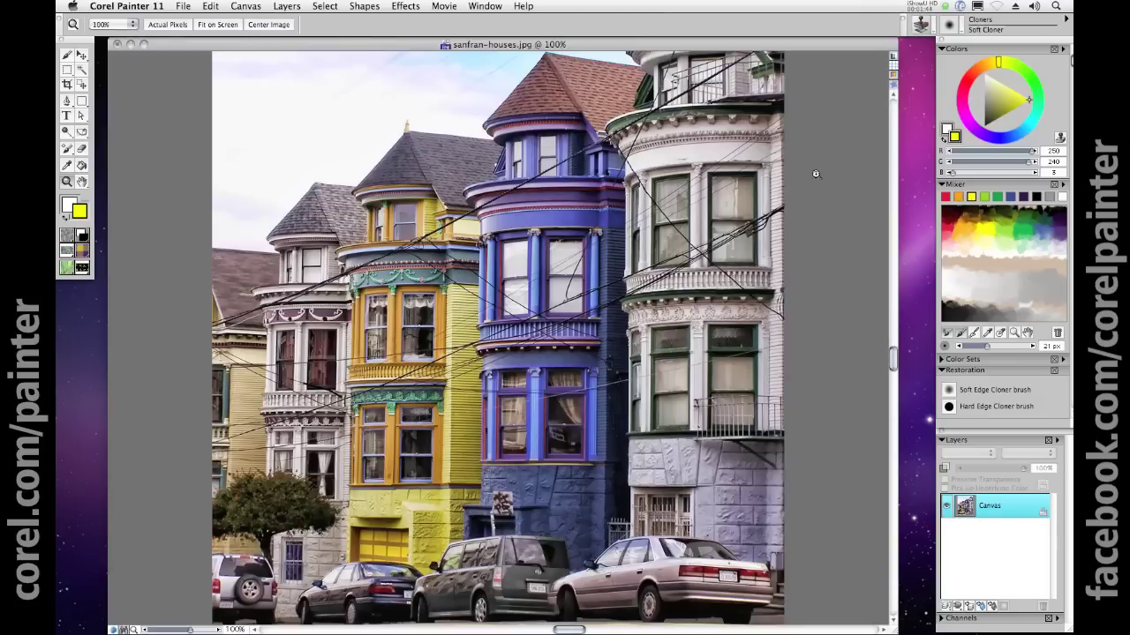
Step: Quick-clone the houses photo, then toggle Tracing Paper off and back on
left_click(184, 6)
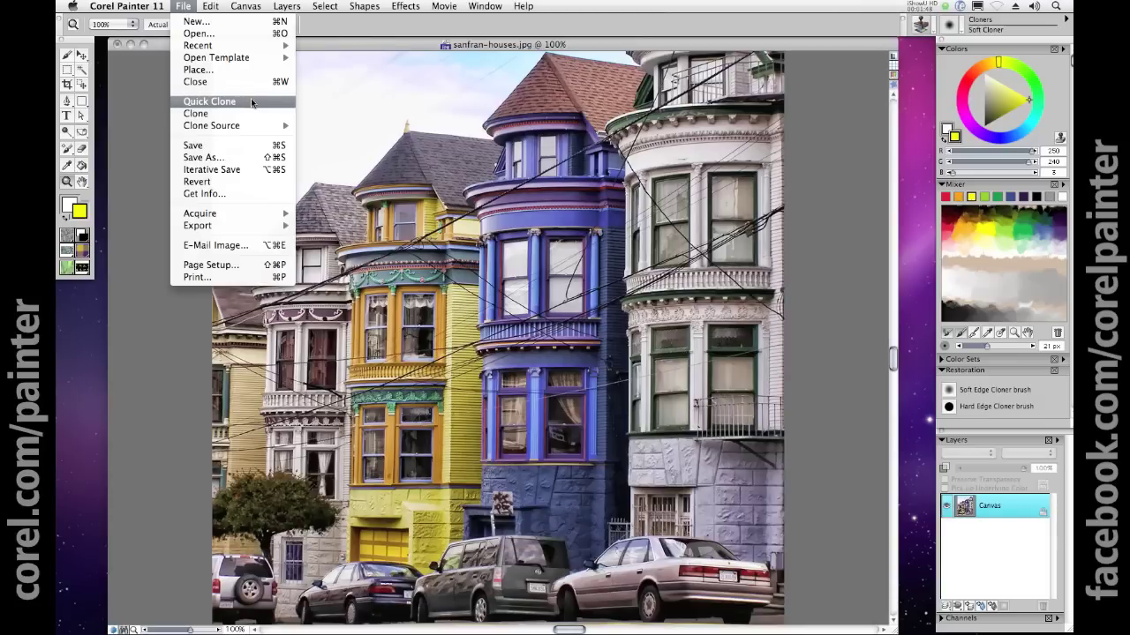
left_click(251, 101)
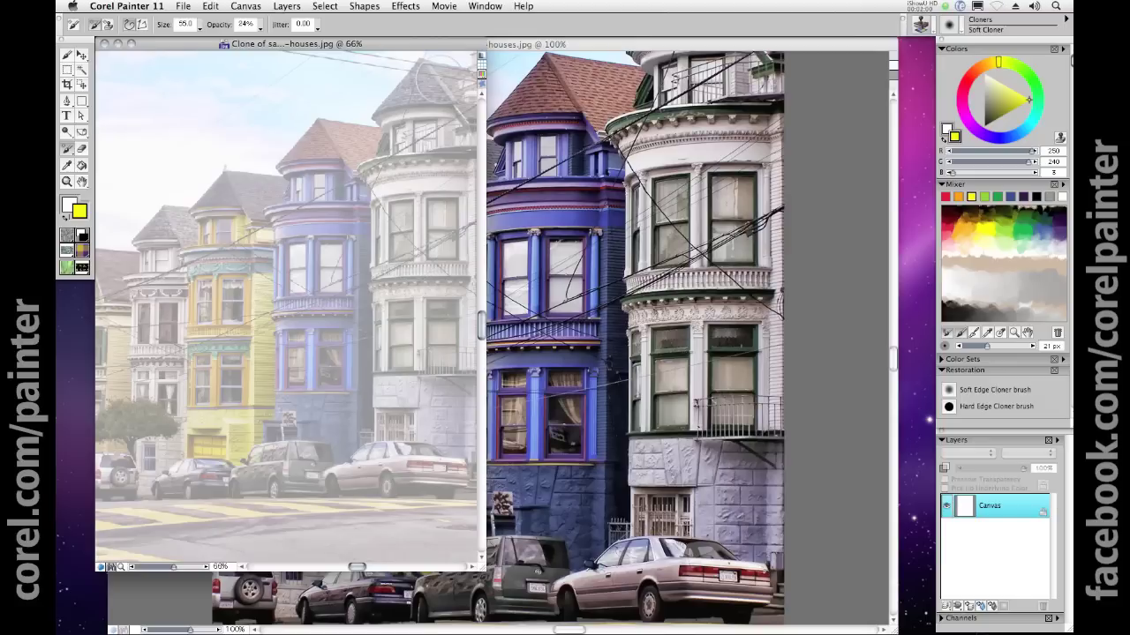
left_click(482, 59)
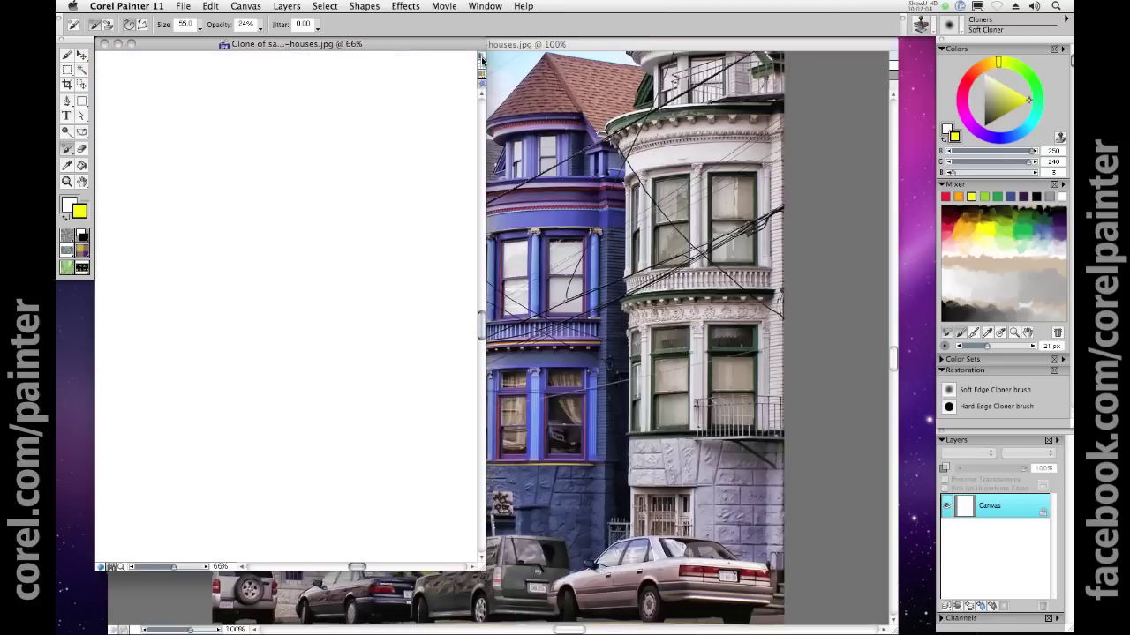
left_click(482, 59)
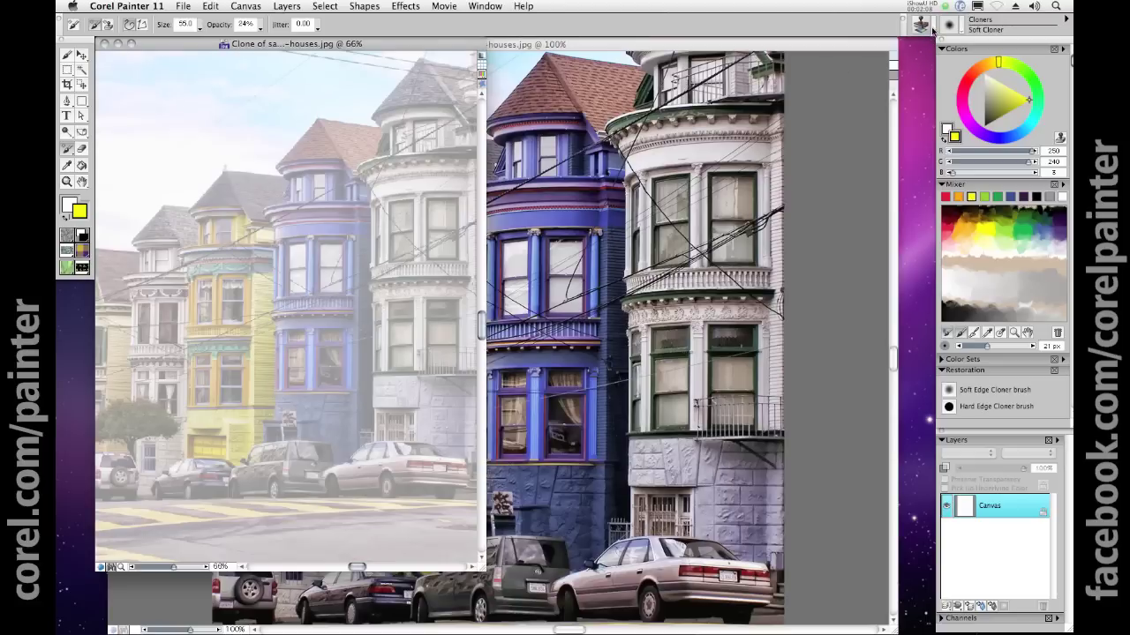
Step: Pick Oil Brush Cloner from the Cloners variant list
left_click(961, 30)
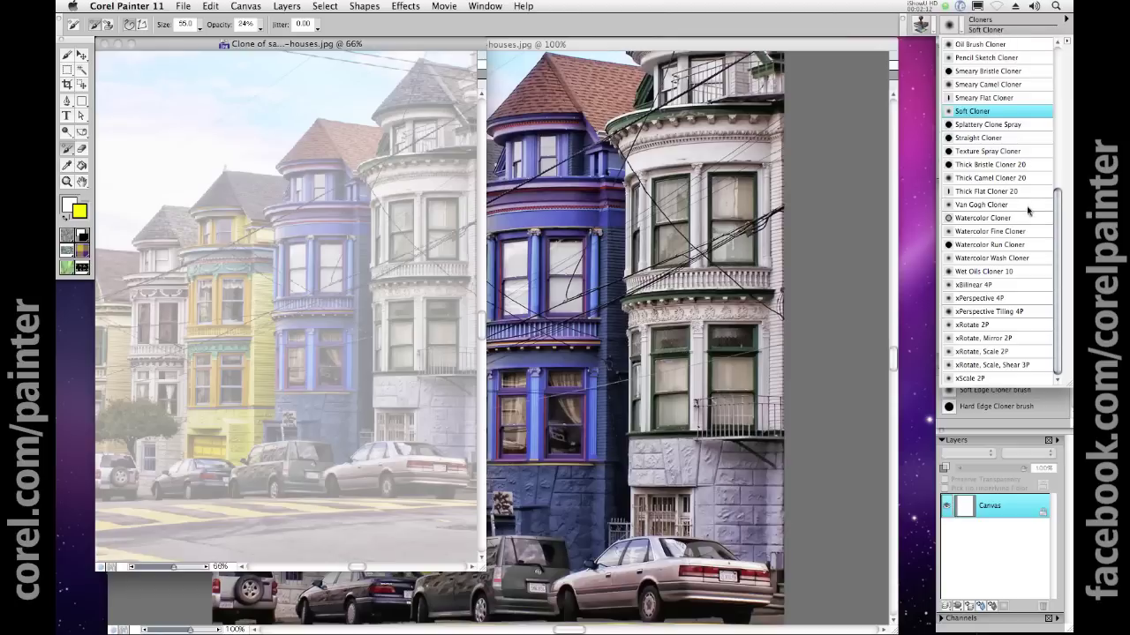
left_click_drag(1058, 224, 1059, 190)
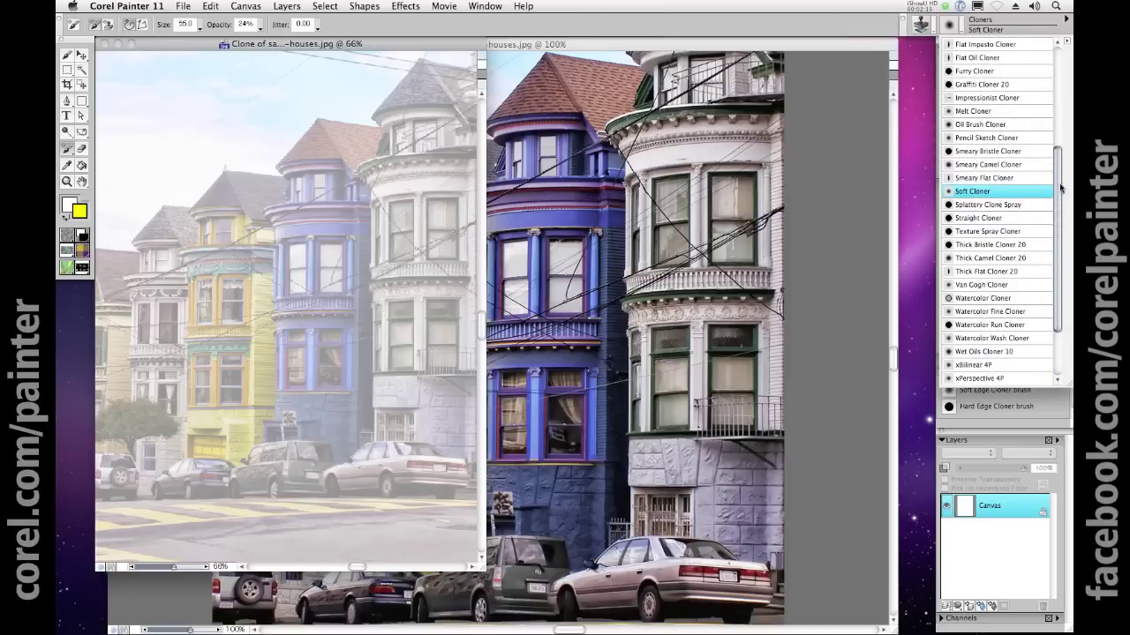
left_click(976, 125)
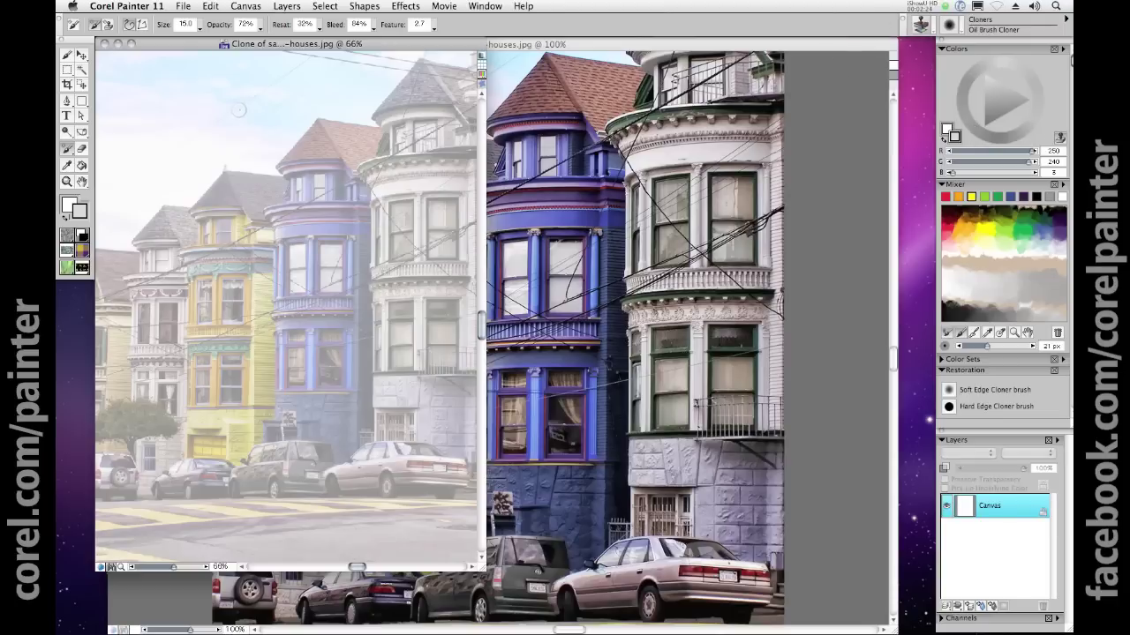
Step: Set the brush size to 50 and paint the purple house and red roof into the clone
left_click(186, 25)
type("50")
mouse_move(322, 139)
left_mouse_down()
mouse_move(353, 141)
mouse_move(348, 181)
mouse_move(327, 177)
mouse_move(314, 196)
mouse_move(322, 146)
mouse_move(285, 212)
mouse_move(362, 256)
mouse_move(362, 313)
mouse_move(348, 245)
mouse_move(329, 237)
mouse_move(328, 287)
mouse_move(299, 236)
mouse_move(299, 291)
mouse_move(291, 231)
mouse_move(291, 278)
mouse_move(355, 300)
mouse_move(358, 371)
mouse_move(348, 329)
mouse_move(335, 355)
mouse_move(300, 342)
mouse_move(301, 362)
mouse_move(291, 321)
mouse_move(310, 351)
mouse_move(286, 408)
mouse_move(339, 412)
mouse_move(340, 428)
mouse_move(380, 389)
mouse_move(459, 389)
mouse_move(459, 402)
mouse_move(432, 406)
mouse_move(434, 420)
mouse_move(455, 411)
mouse_move(446, 319)
mouse_move(395, 329)
mouse_move(385, 318)
mouse_move(388, 339)
mouse_move(381, 301)
mouse_move(404, 297)
mouse_move(451, 172)
mouse_move(410, 181)
mouse_move(458, 163)
mouse_move(375, 196)
mouse_move(441, 164)
mouse_move(410, 141)
mouse_move(423, 146)
mouse_move(407, 101)
mouse_move(453, 104)
left_mouse_up()
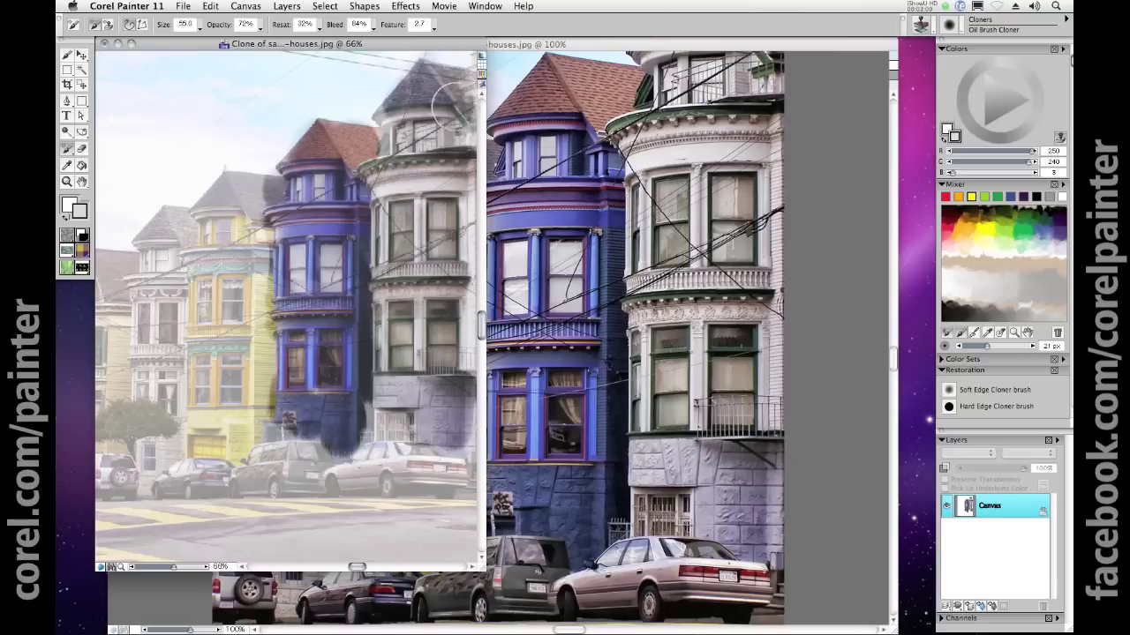
Step: With Tracing Paper hidden, paint sky strokes above the roof and left of the buildings
left_click(482, 58)
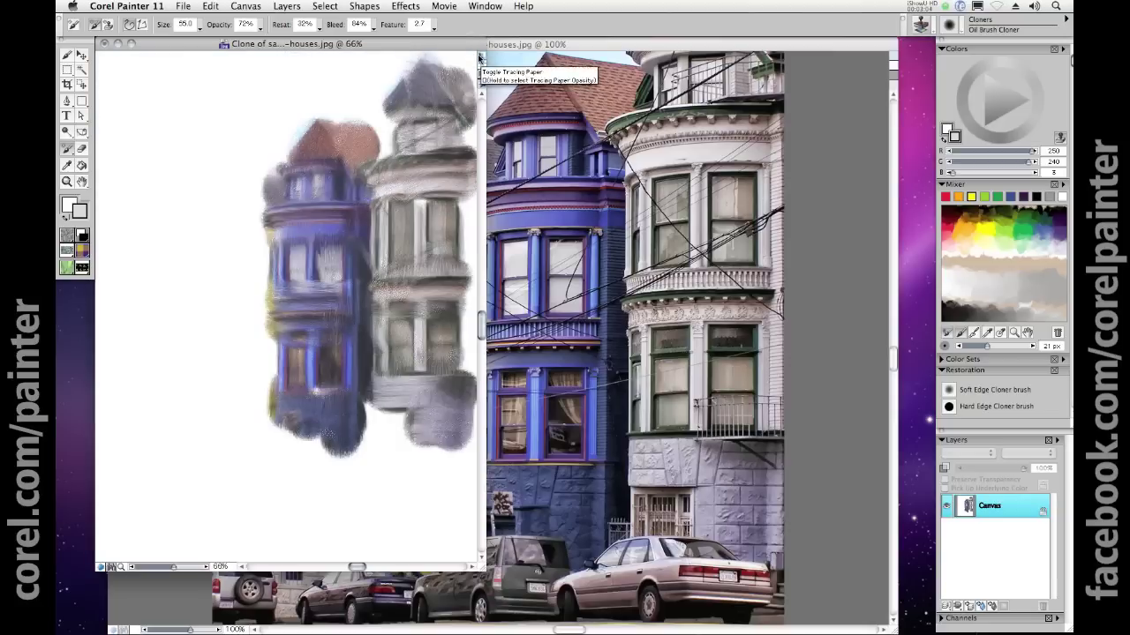
mouse_move(380, 150)
left_mouse_down()
mouse_move(362, 124)
mouse_move(378, 129)
mouse_move(315, 123)
left_mouse_up()
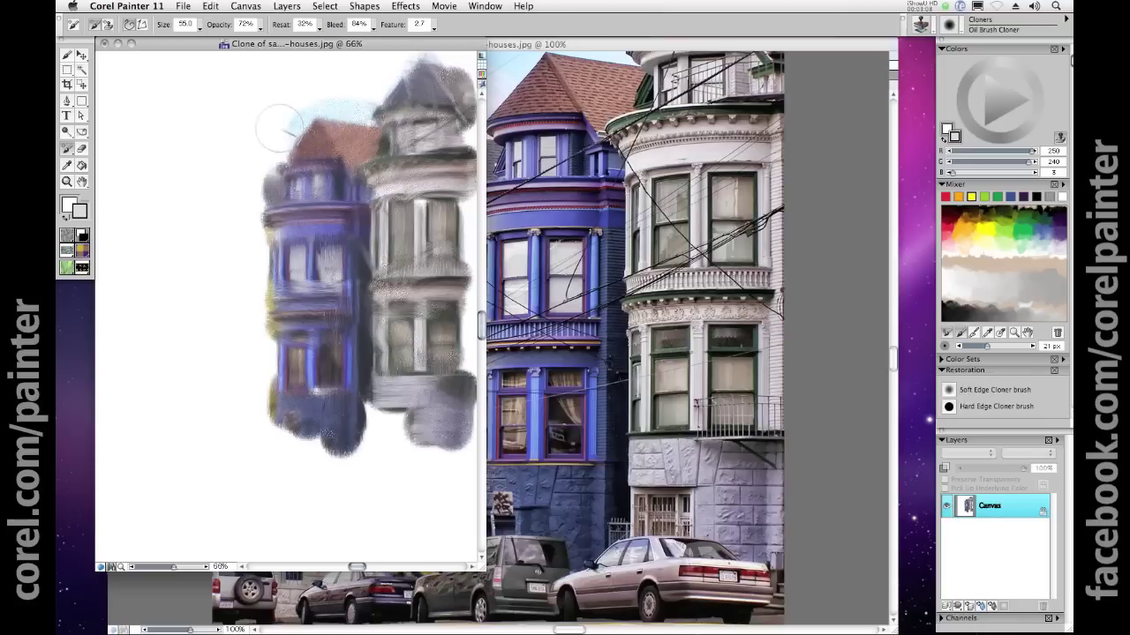
mouse_move(128, 78)
left_mouse_down()
mouse_move(176, 80)
mouse_move(190, 101)
mouse_move(203, 97)
mouse_move(182, 113)
mouse_move(284, 90)
mouse_move(227, 81)
mouse_move(379, 84)
mouse_move(366, 82)
mouse_move(419, 72)
mouse_move(159, 81)
mouse_move(220, 82)
mouse_move(163, 79)
mouse_move(208, 99)
mouse_move(319, 93)
mouse_move(240, 164)
left_mouse_up()
key("bracketleft")
key("bracketleft")
key("bracketleft")
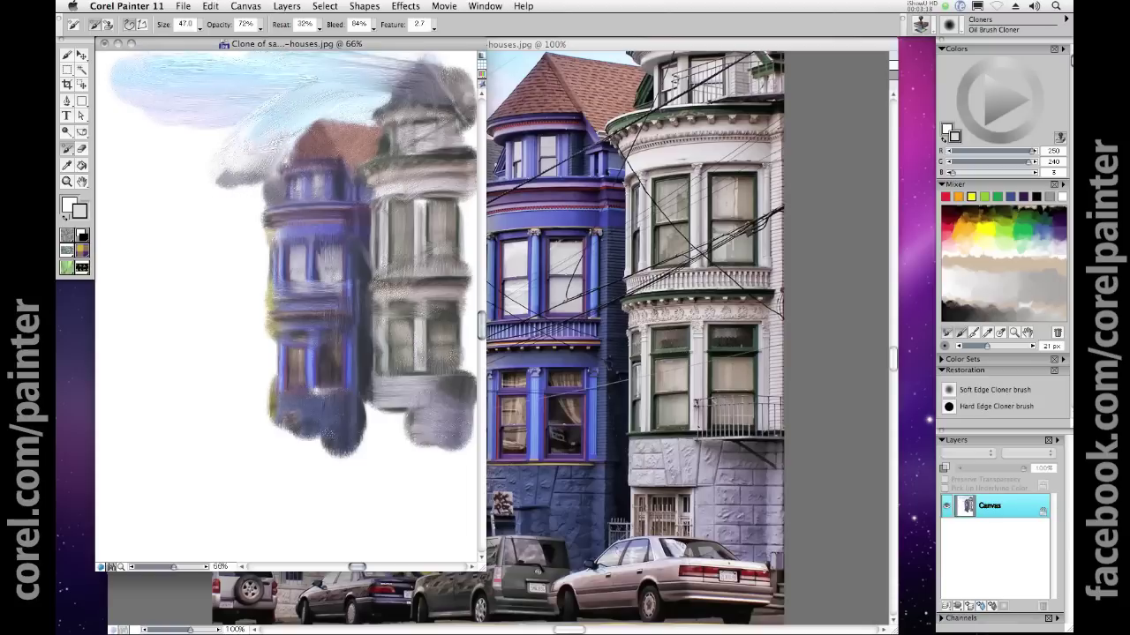
mouse_move(250, 192)
left_mouse_down()
mouse_move(202, 207)
mouse_move(229, 139)
mouse_move(180, 164)
mouse_move(228, 137)
mouse_move(174, 140)
mouse_move(201, 141)
left_mouse_up()
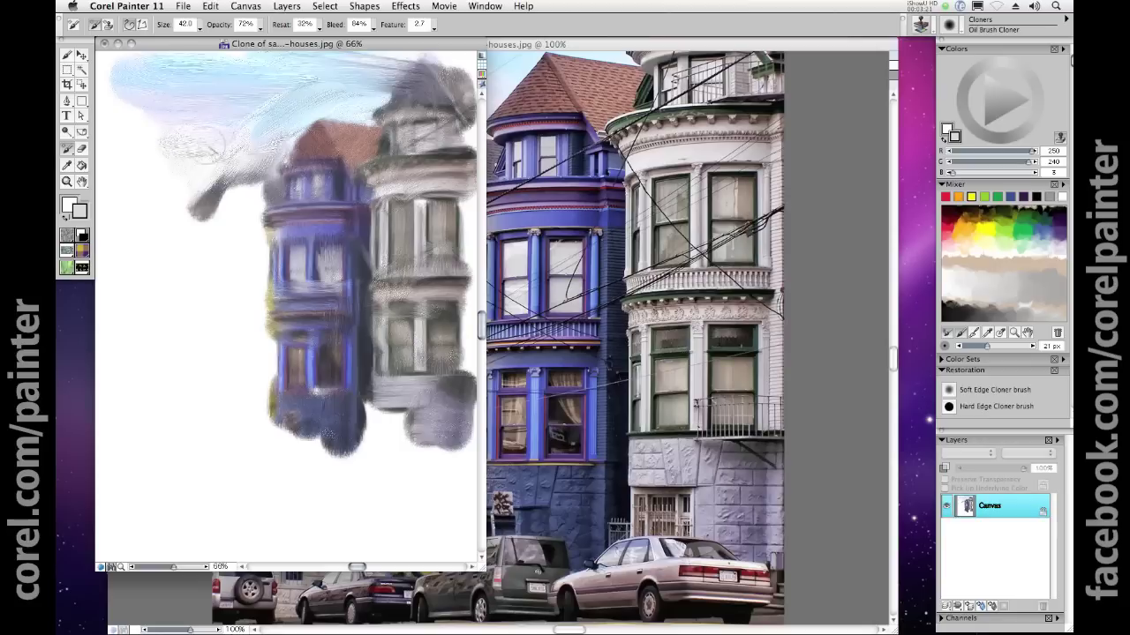
Step: Return the brush size to 15 and show Tracing Paper again
left_click(185, 25)
type("15")
left_click(481, 57)
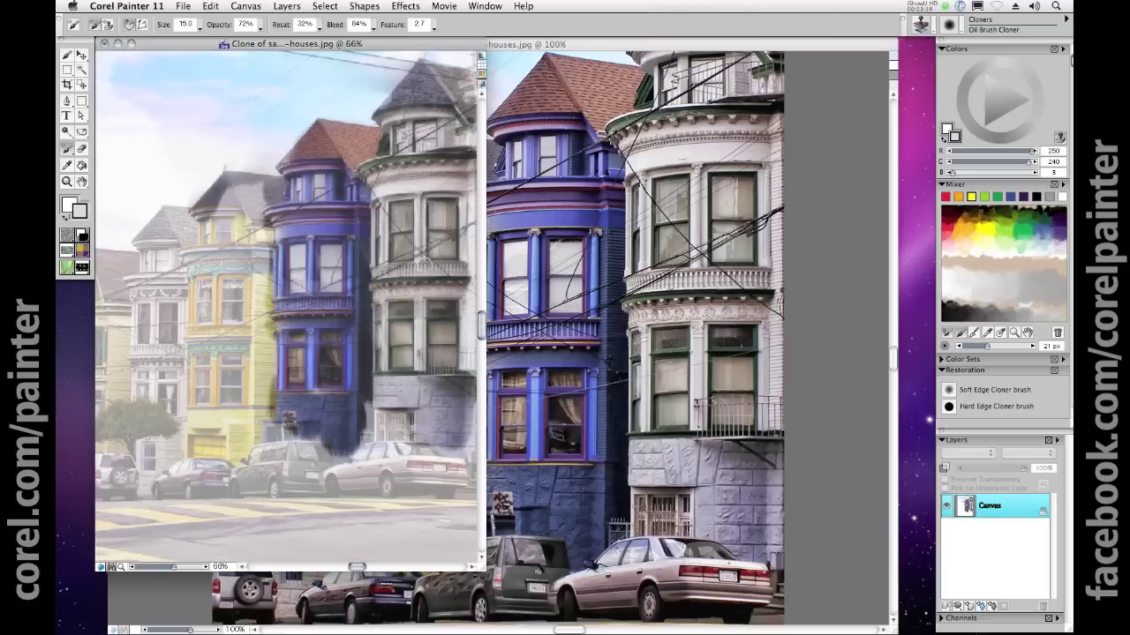
Step: Hide Tracing Paper, switch to the Rubber Stamp cloner, and dab grey into the upper-left sky
left_click(482, 59)
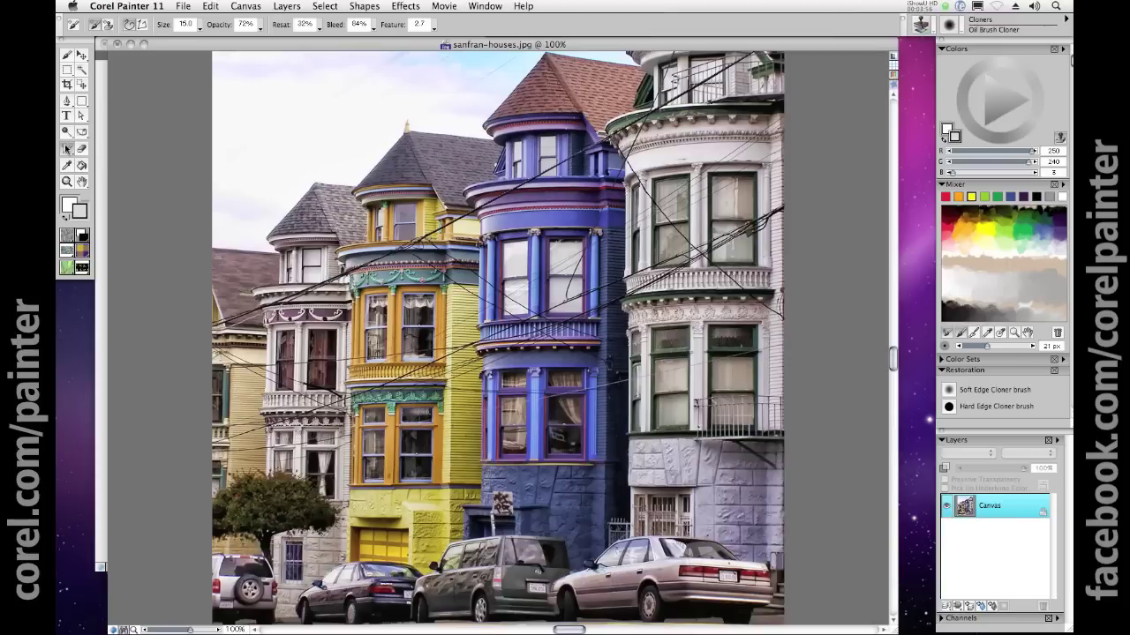
left_click_drag(70, 151, 88, 156)
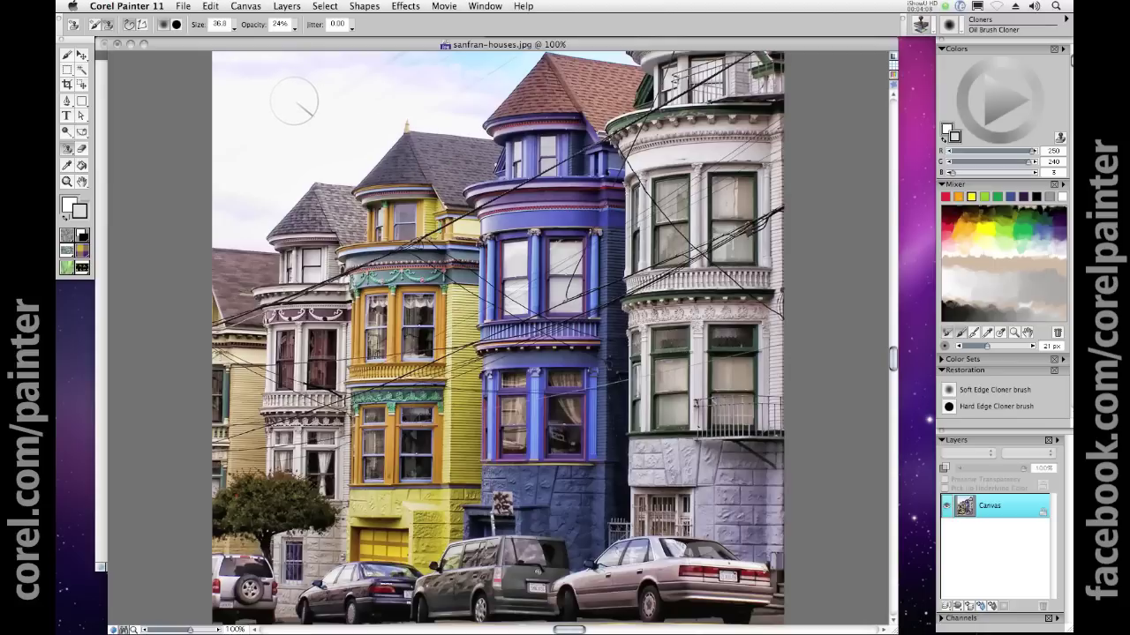
mouse_move(294, 100)
left_mouse_down()
mouse_move(291, 112)
mouse_move(283, 106)
mouse_move(305, 126)
left_mouse_up()
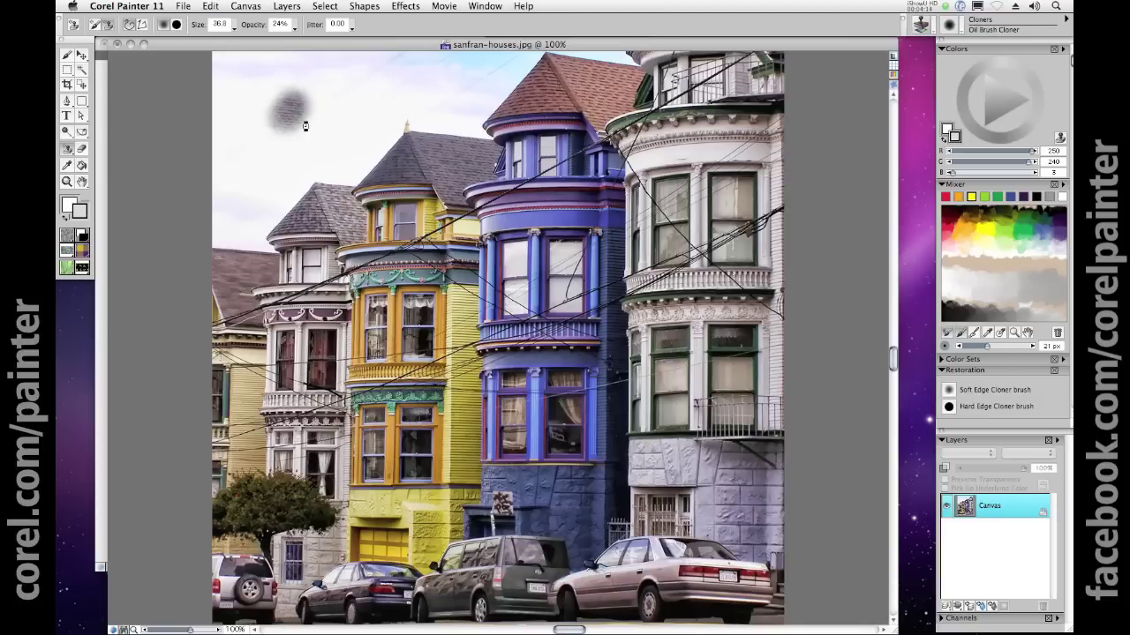
Step: Bring the houses clone forward, choose the Soft Edge Cloner, and set its size to 20
left_click(486, 6)
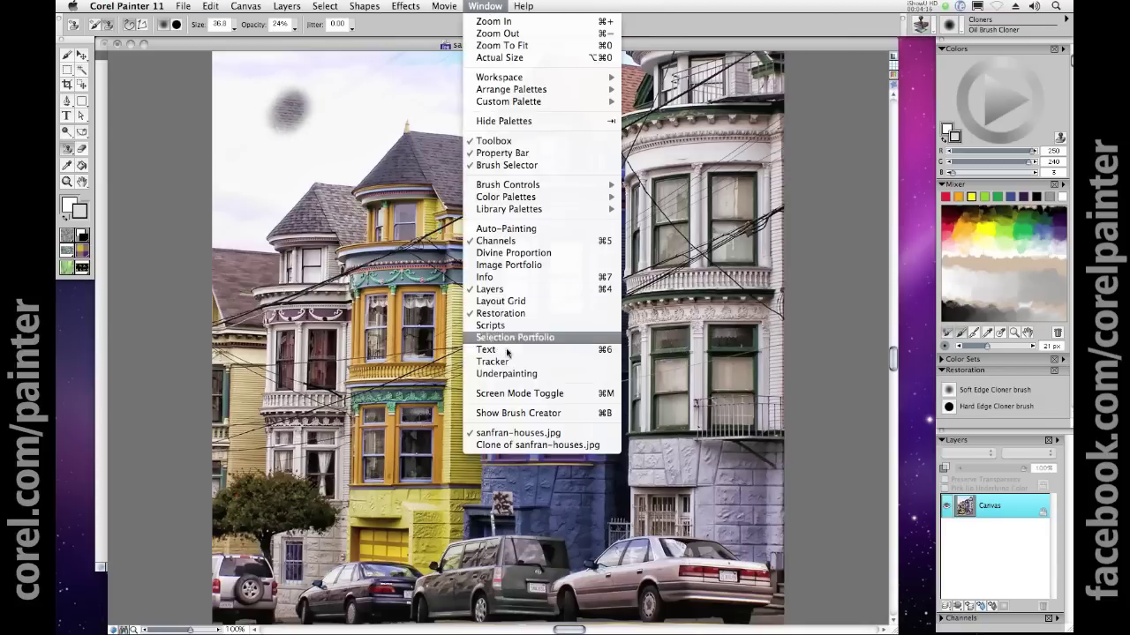
left_click(504, 446)
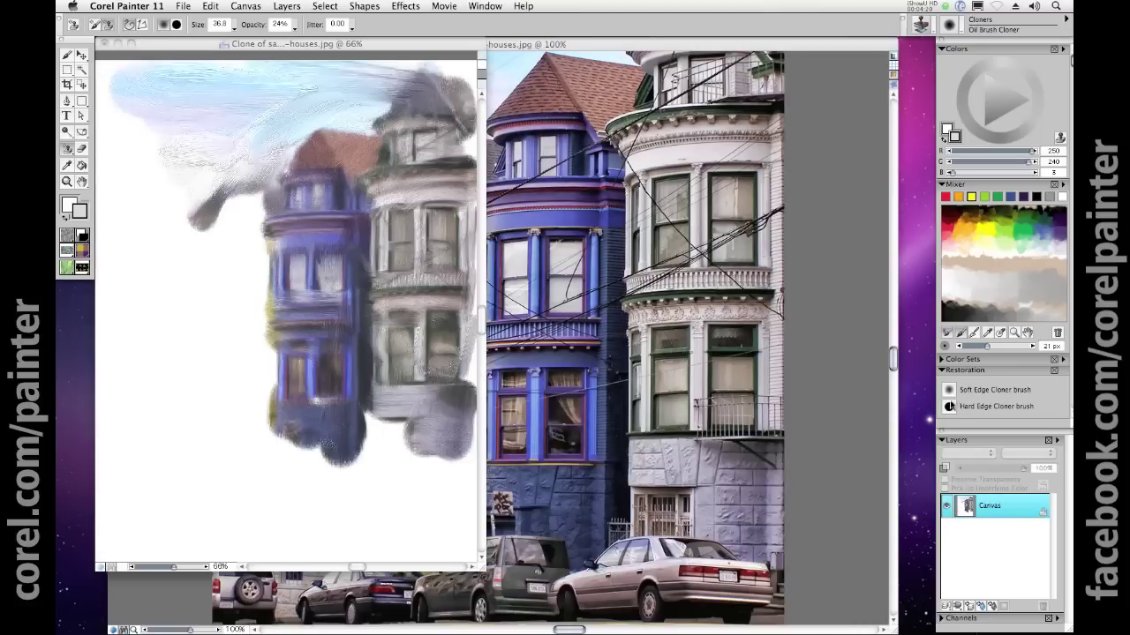
left_click(949, 391)
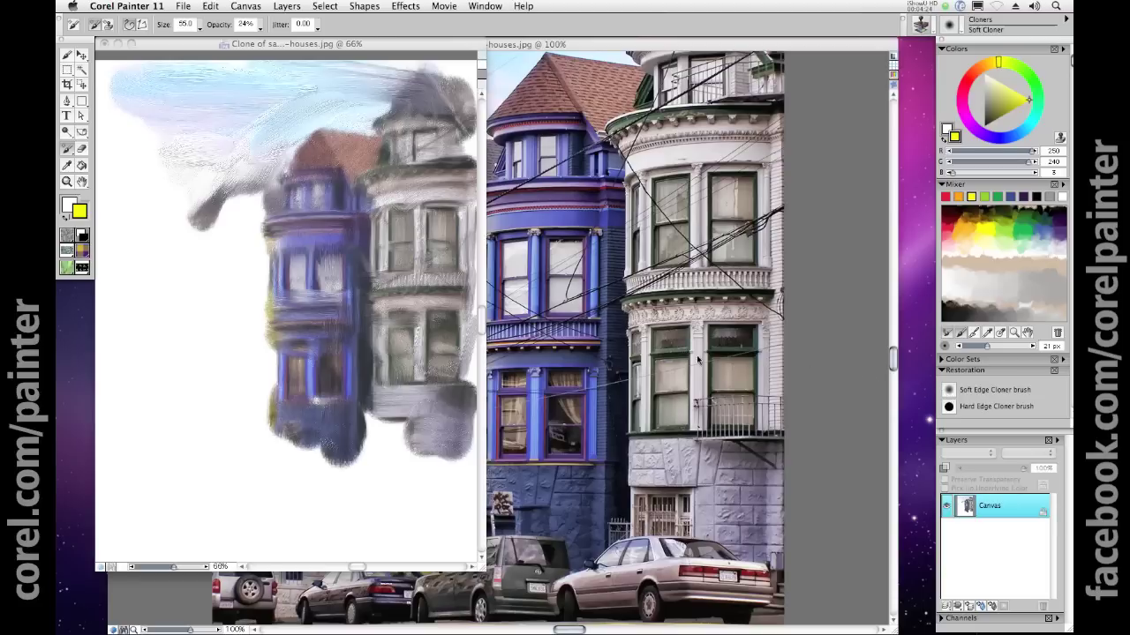
left_click(183, 25)
type("20")
key("Return")
left_click(379, 274)
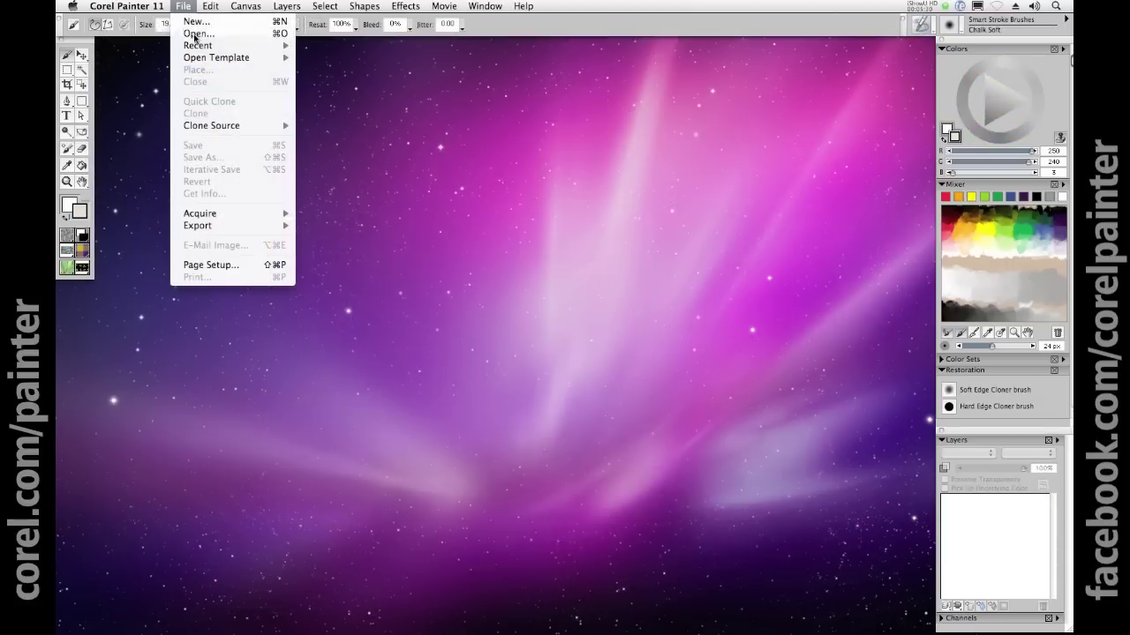
Step: Open sanfran-flower1.jpg from Photos and show the Auto-Painting palette
left_click(196, 34)
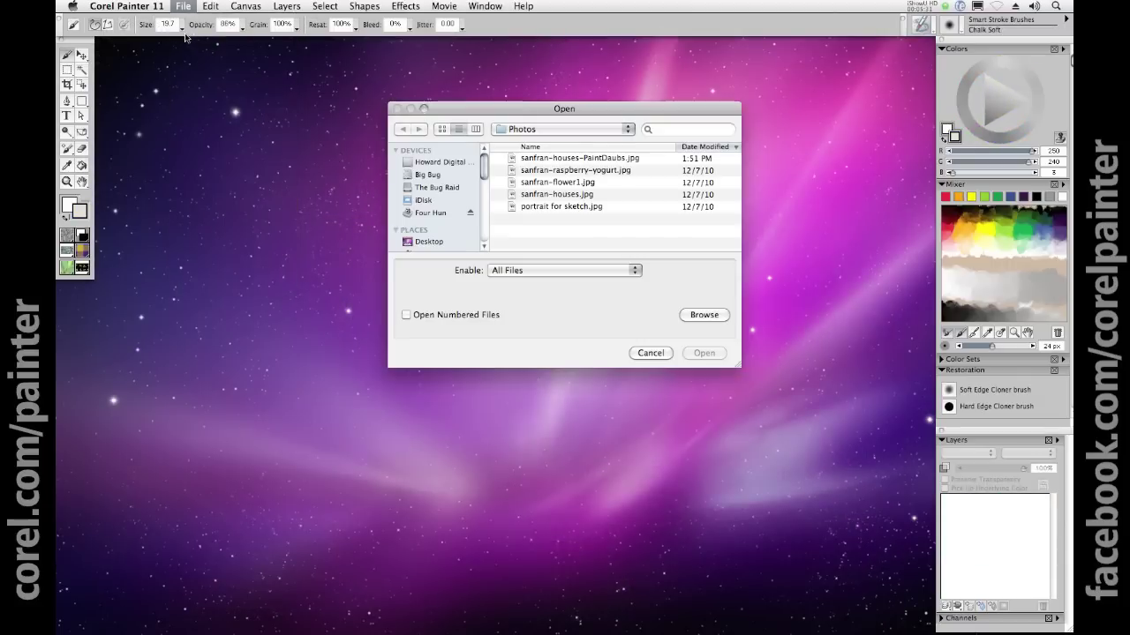
left_click(578, 183)
left_click(704, 353)
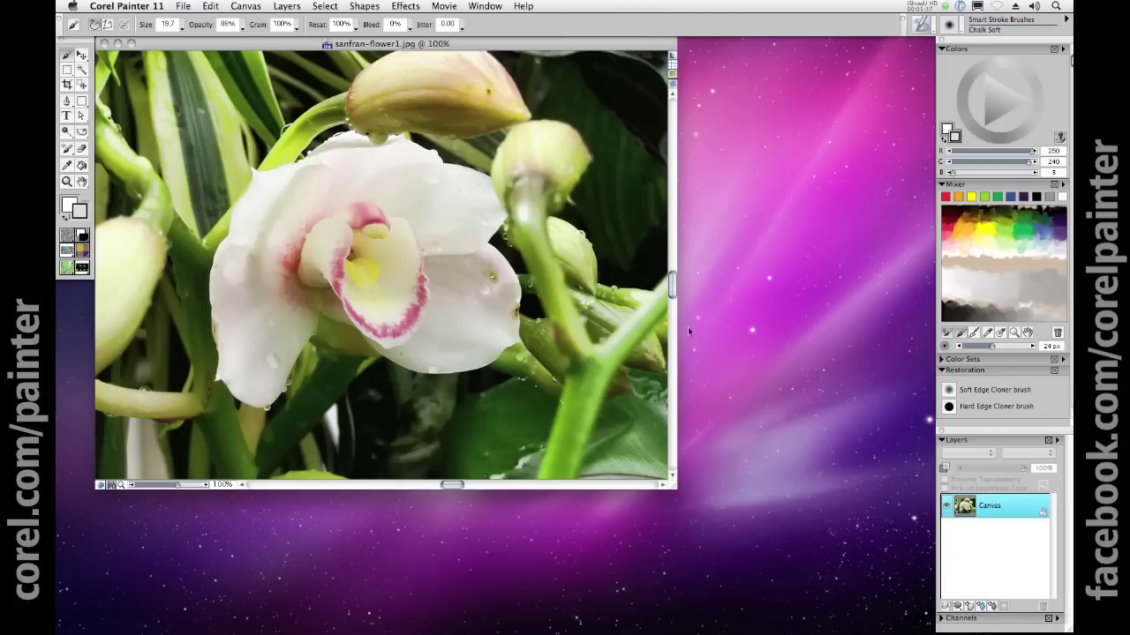
left_click(484, 6)
left_click(503, 228)
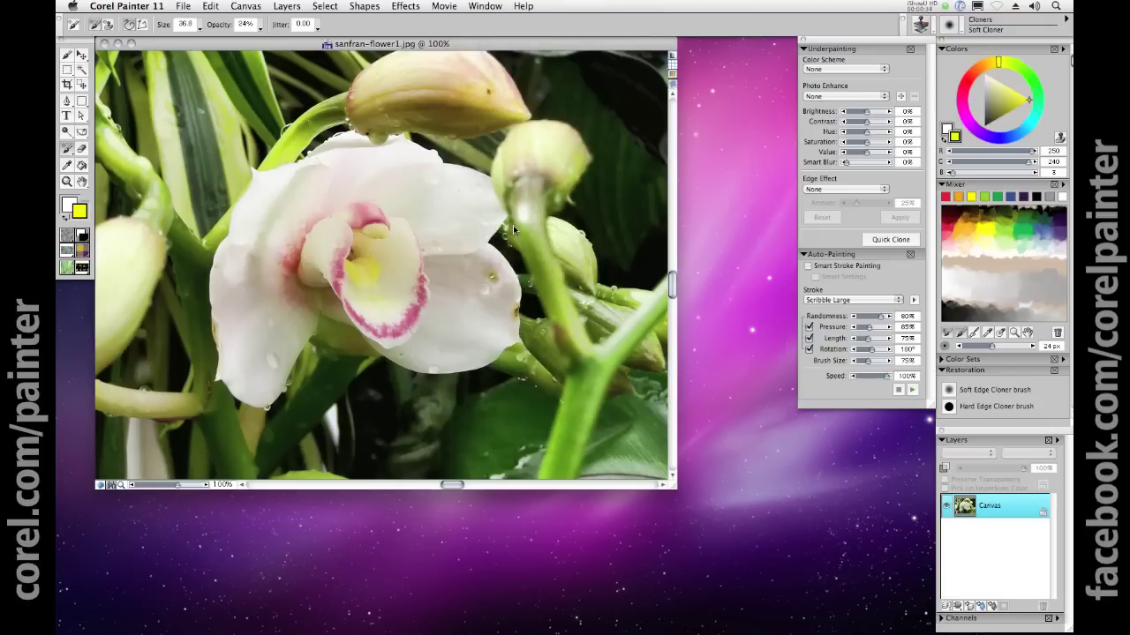
Step: Quick-clone the flower photo and switch to the Smart Stroke Brushes category
left_click(182, 6)
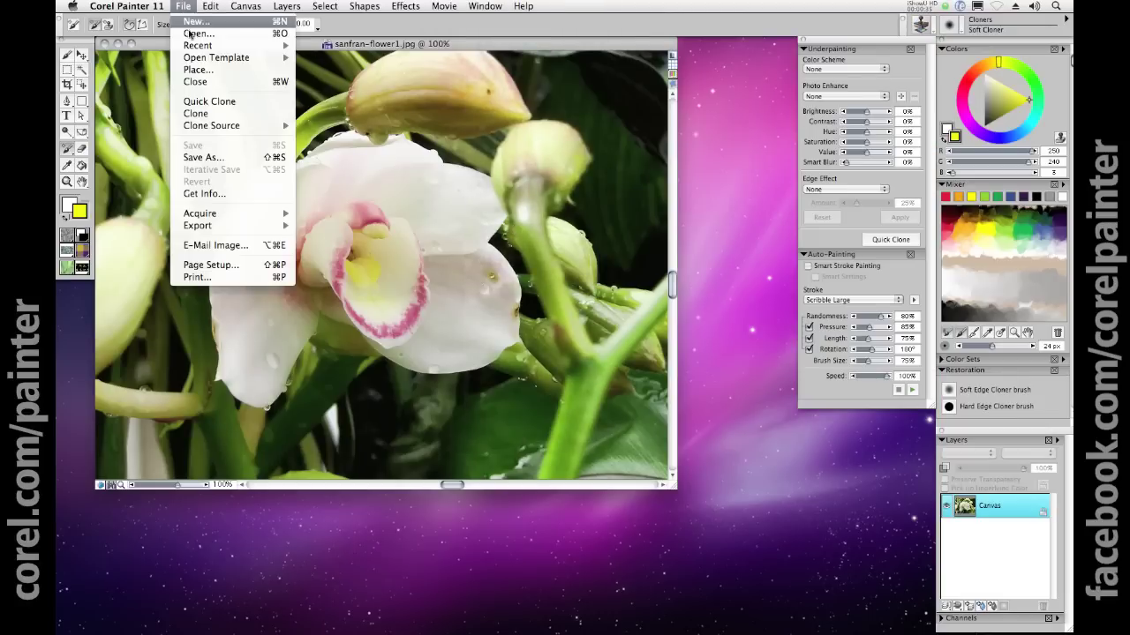
left_click(212, 98)
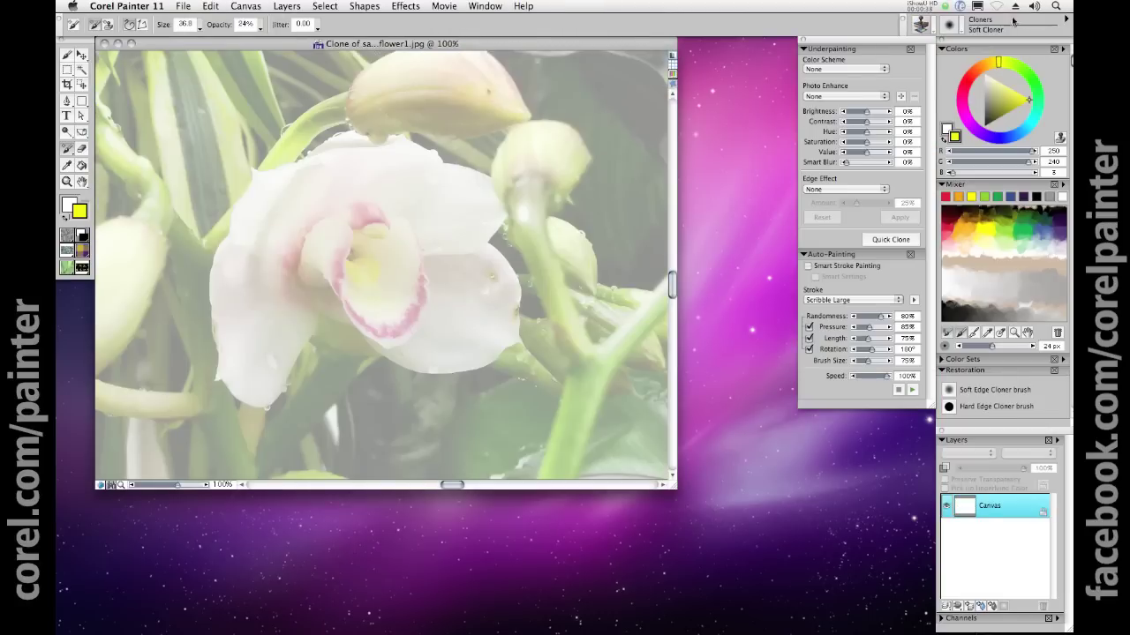
left_click(970, 29)
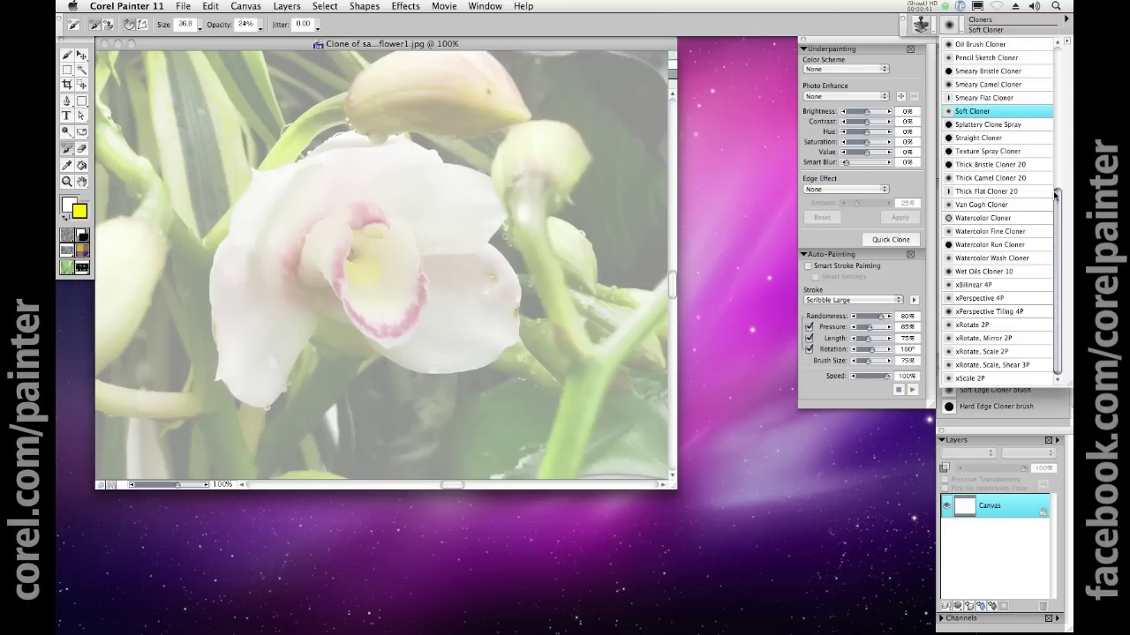
left_click(922, 25)
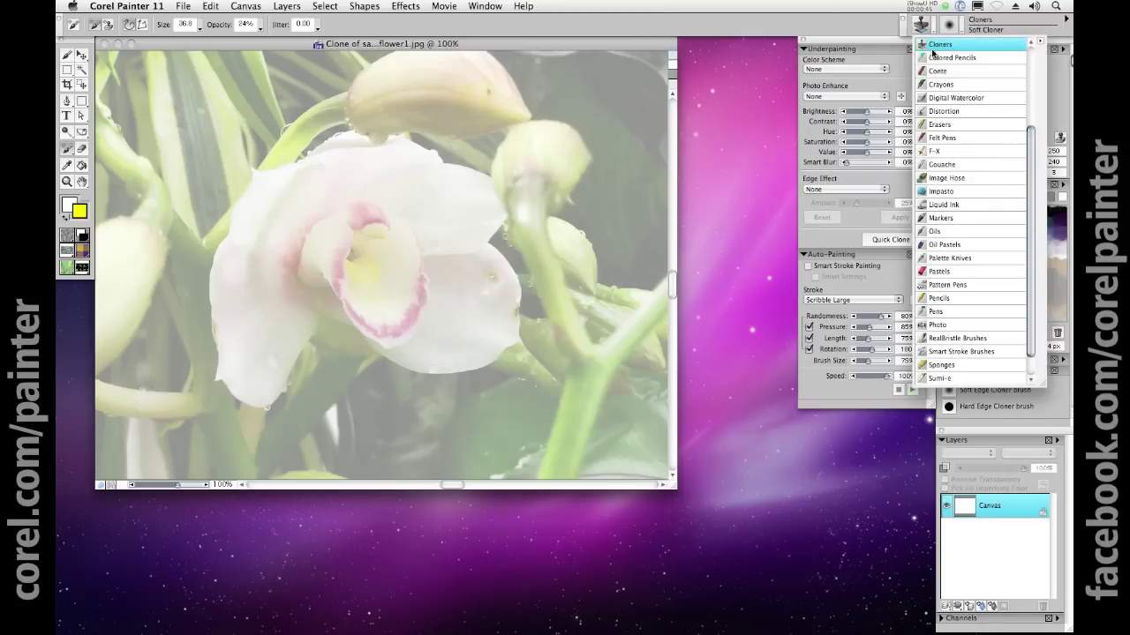
left_click(953, 354)
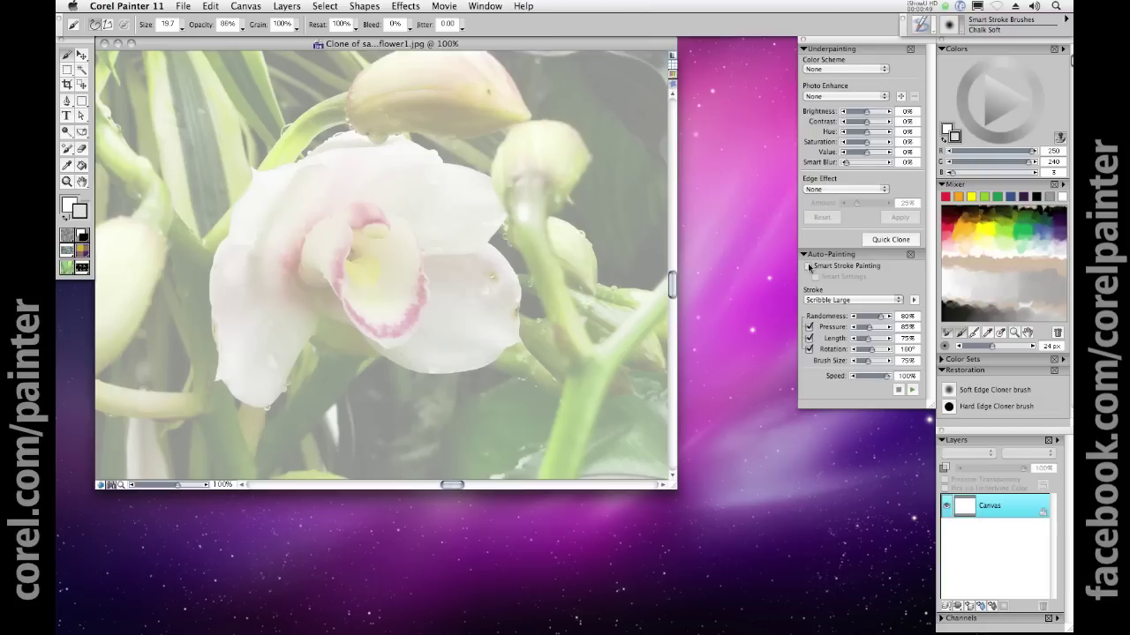
Step: Enable the Smart Stroke Painting checkbox, toggling it off and back on
left_click(809, 266)
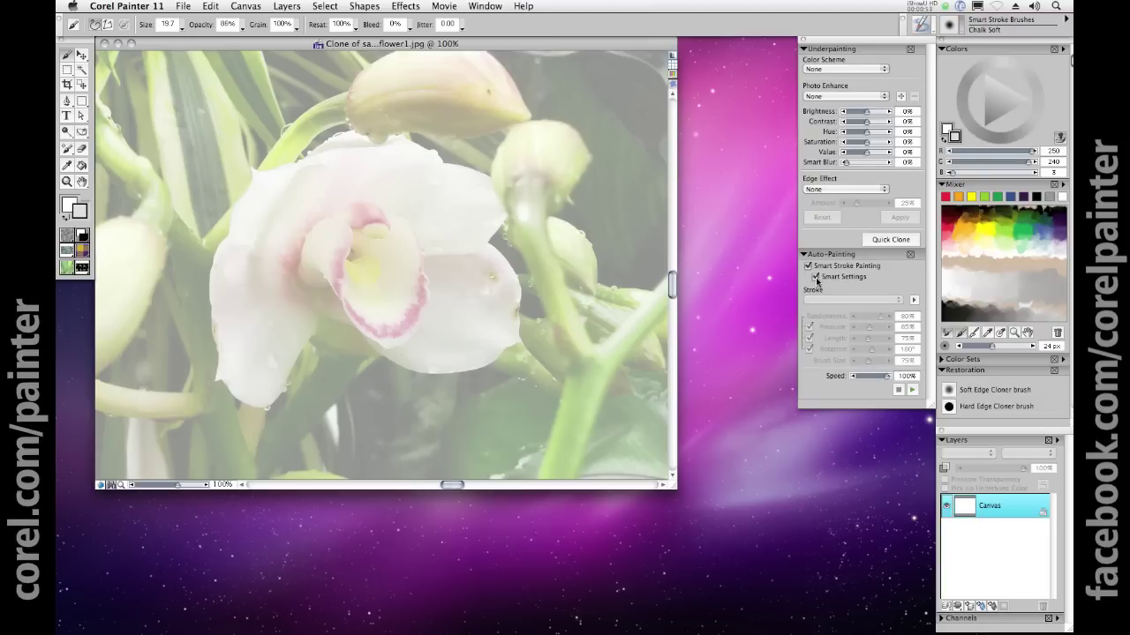
left_click(807, 265)
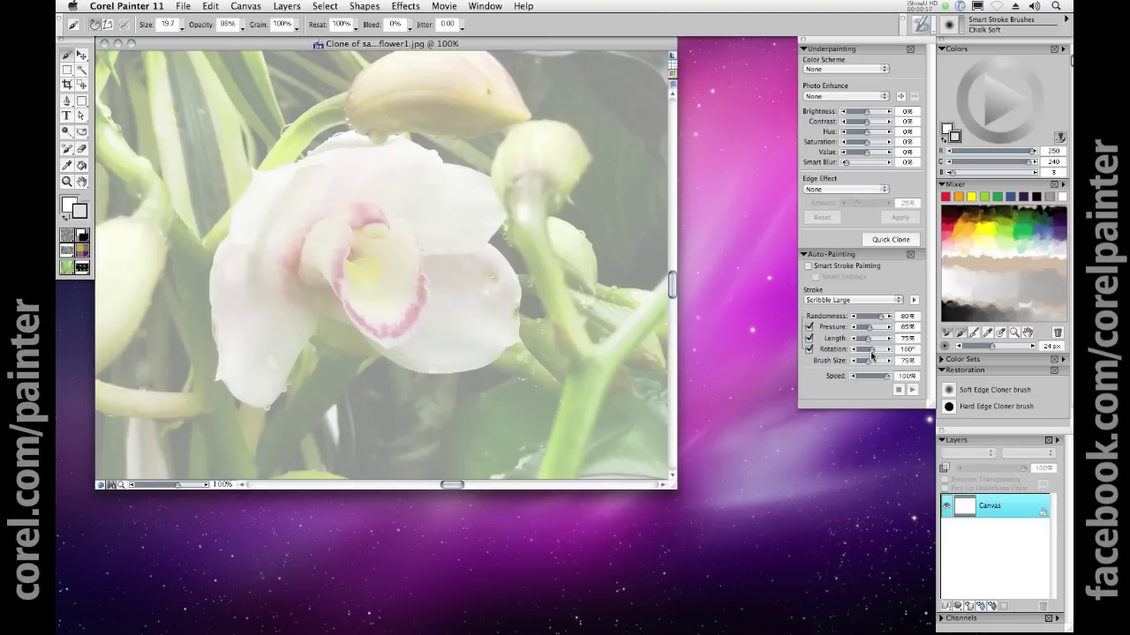
left_click(808, 266)
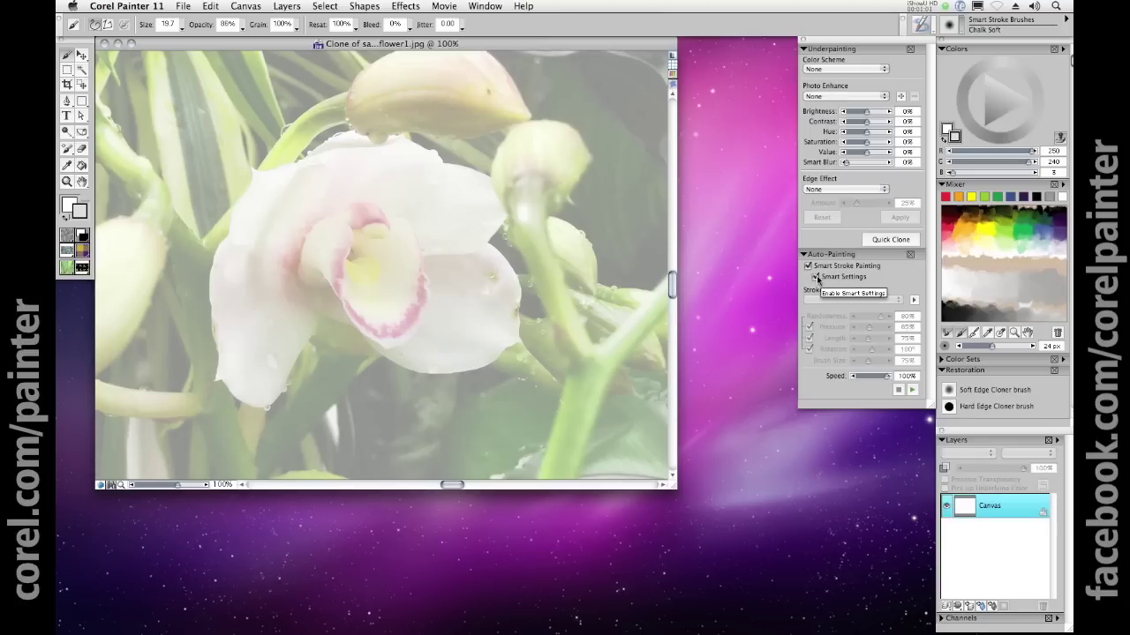
Step: Run auto-painting on the orchid clone, hiding Tracing Paper midway, until the canvas is covered
left_click(912, 390)
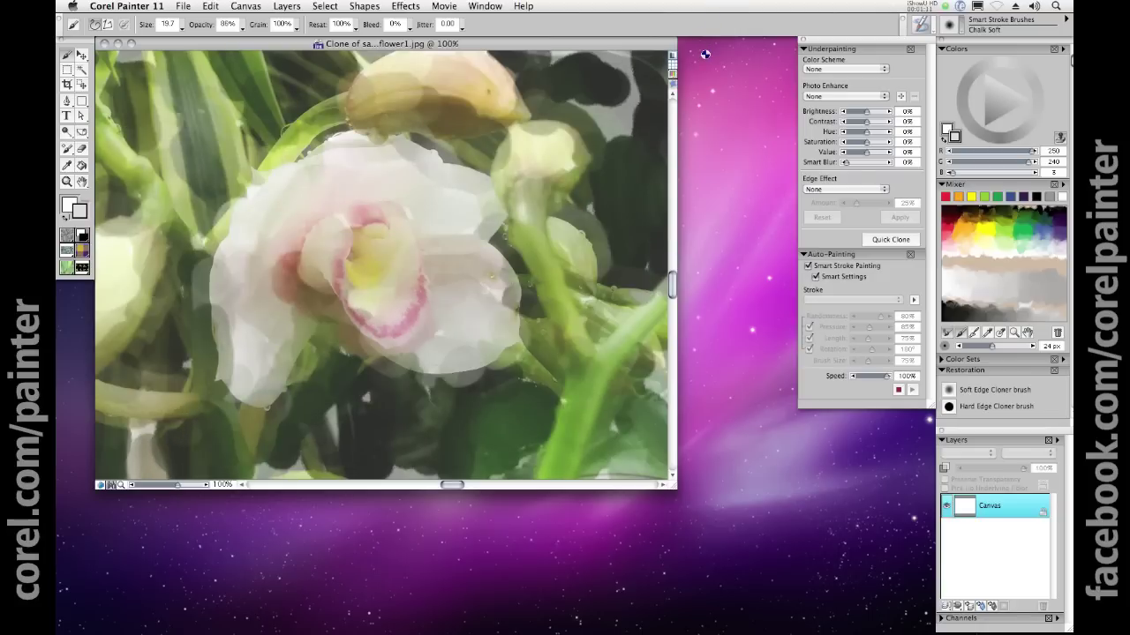
left_click(673, 55)
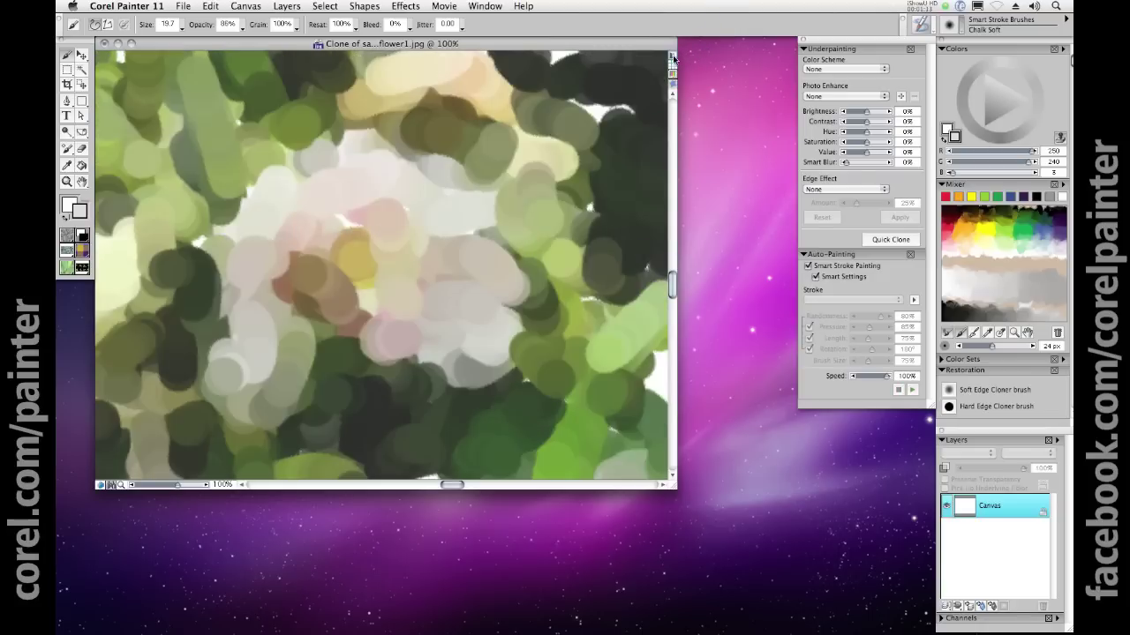
left_click(913, 390)
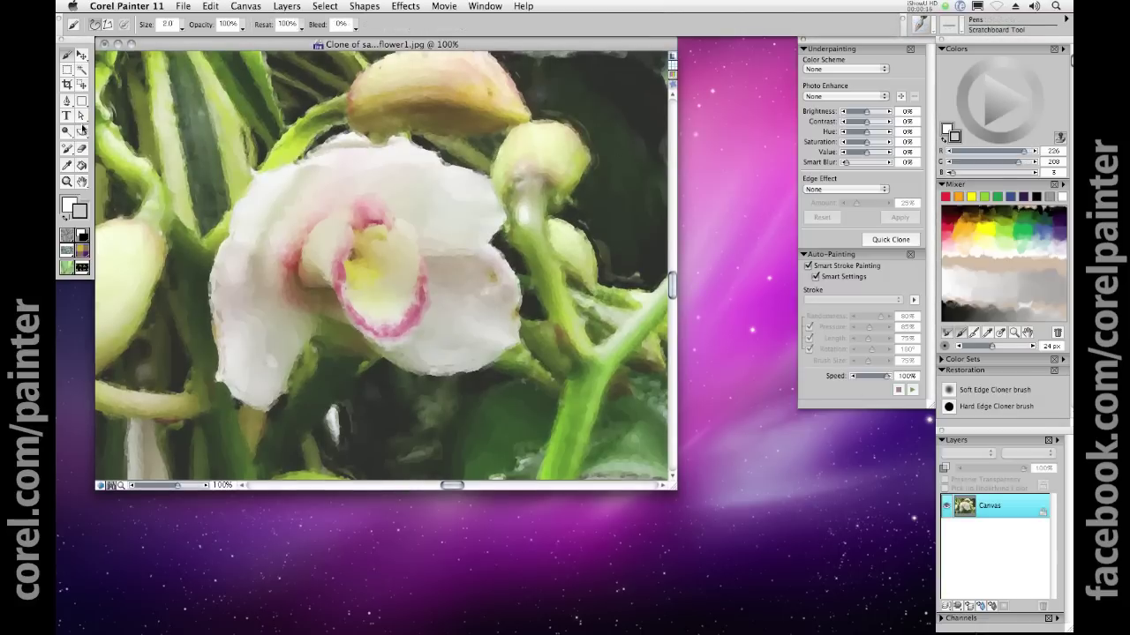
Step: Type the title 'Beauty' below the flower and set it in BrandysHand Regular
left_click(66, 116)
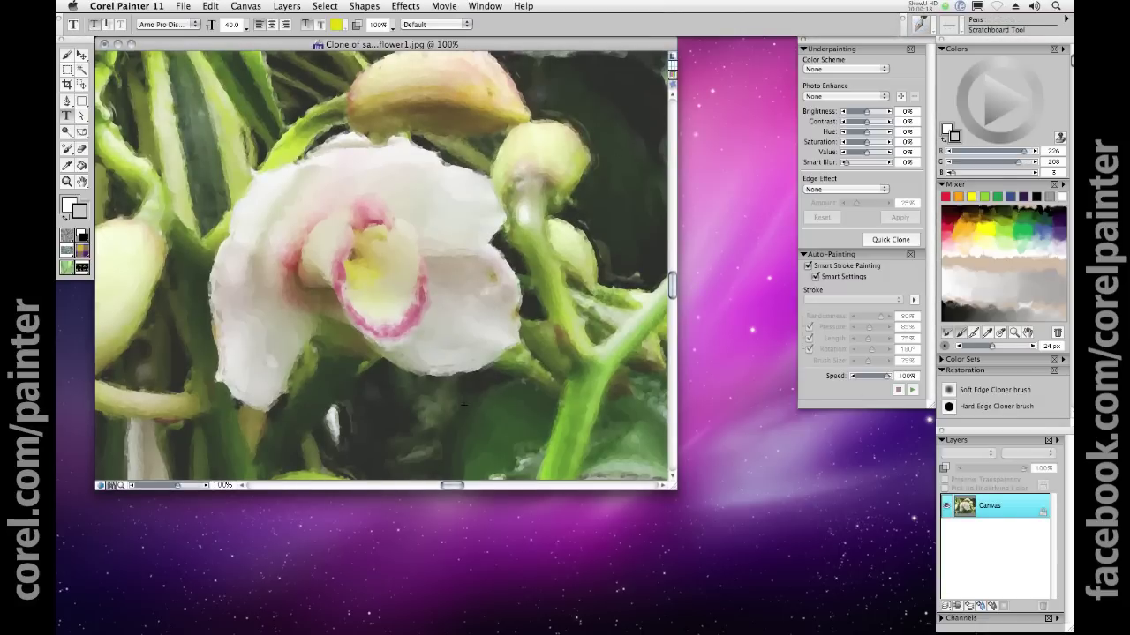
left_click(499, 413)
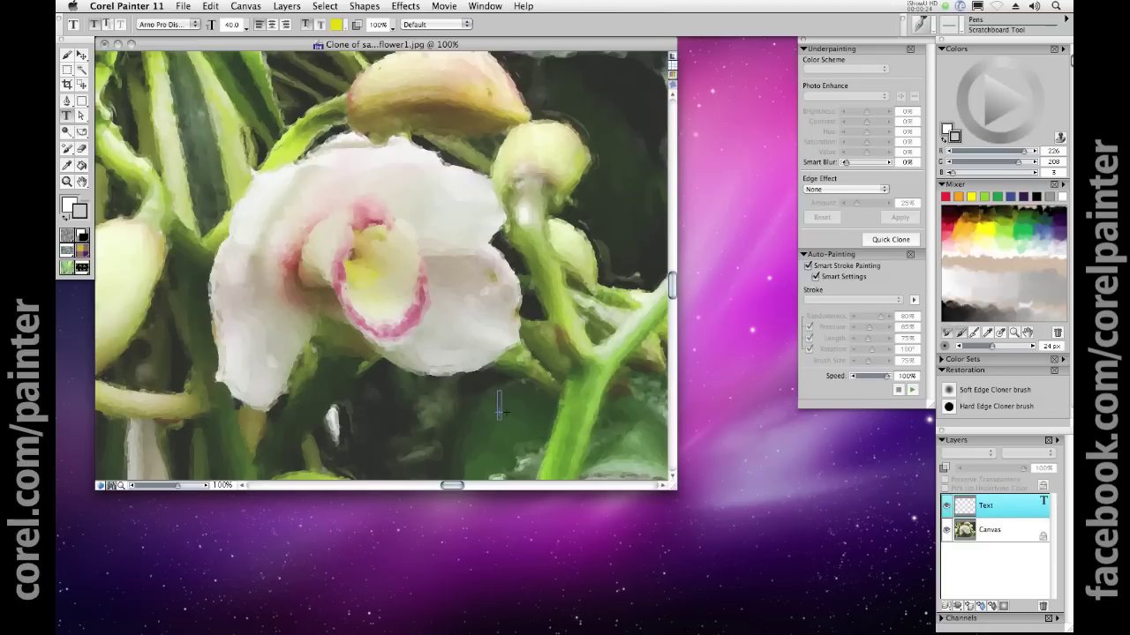
type("Beauty")
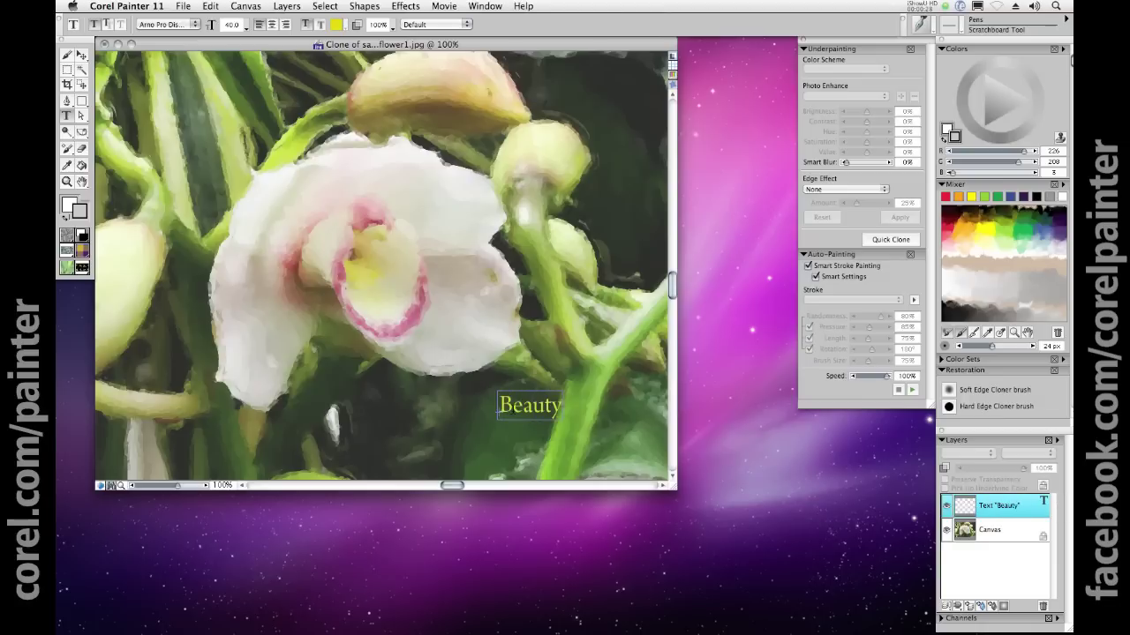
left_click(181, 24)
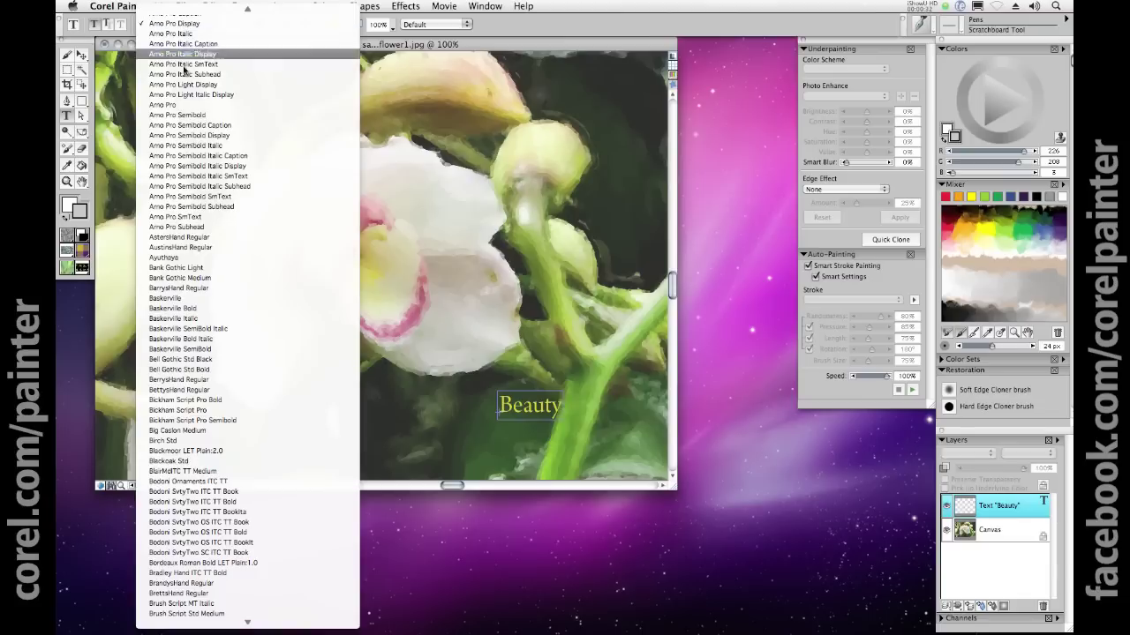
left_click(228, 584)
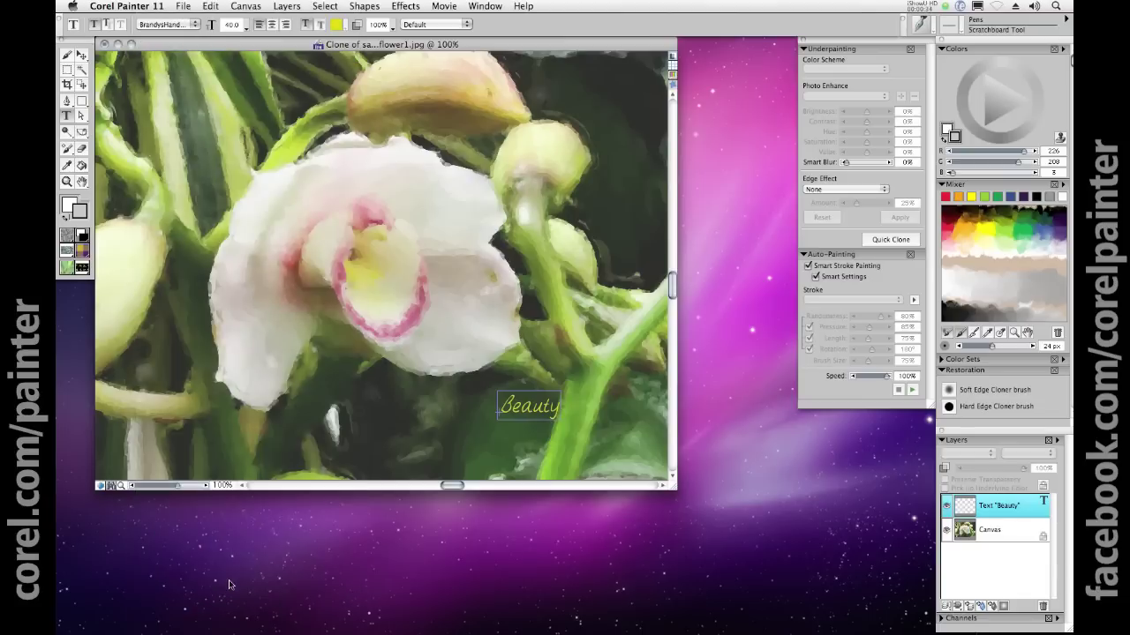
Step: Change the title's text style and colour it dark teal
left_click(105, 26)
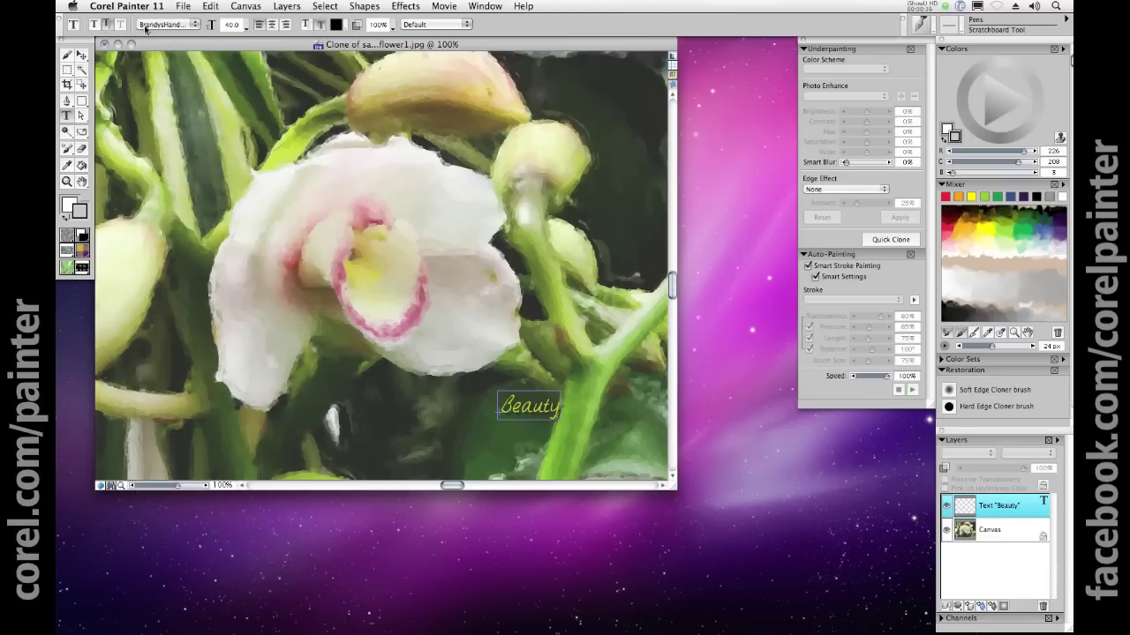
left_click(335, 26)
left_click(350, 53)
left_click(81, 55)
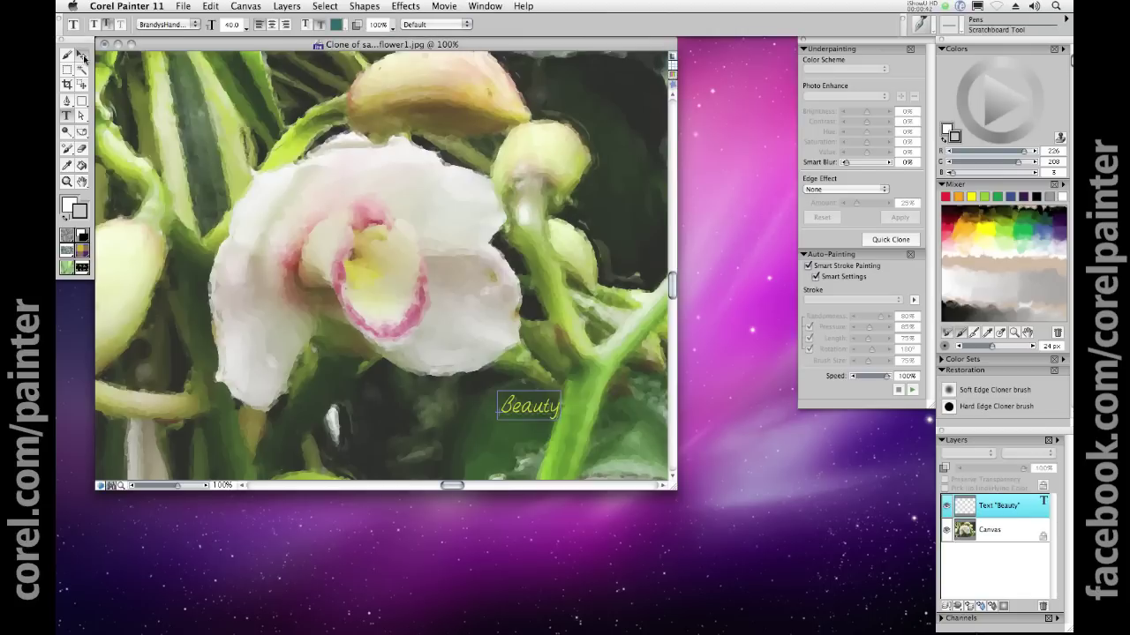
Step: Nudge the Beauty title right, add empty Layer 1 above it, and turn off Clone Color
left_click_drag(541, 412, 559, 408)
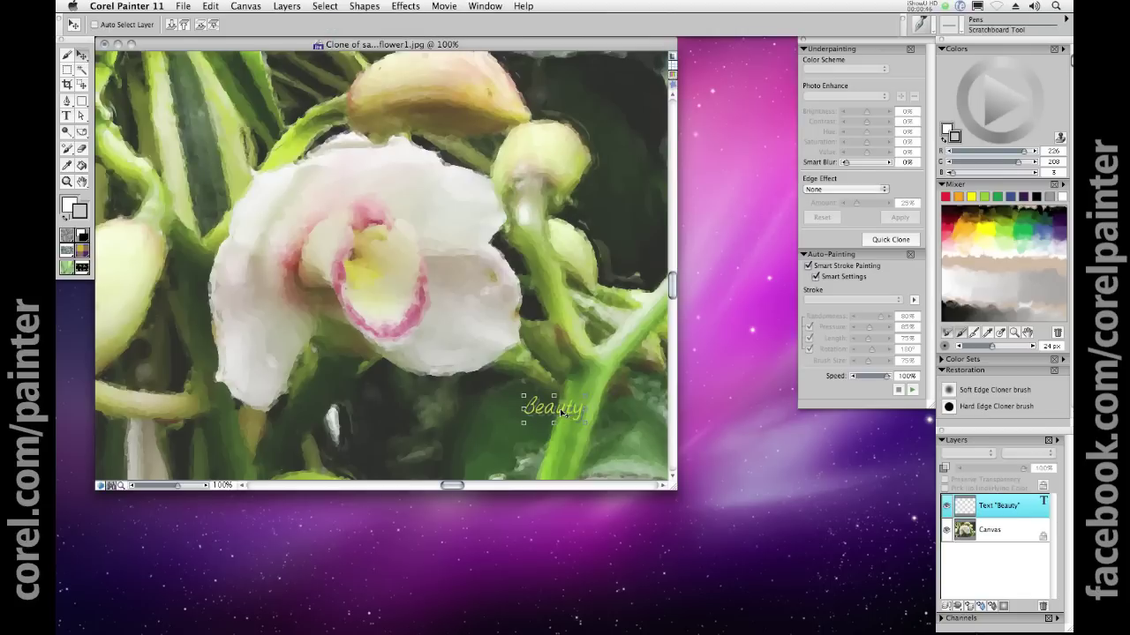
left_click(970, 608)
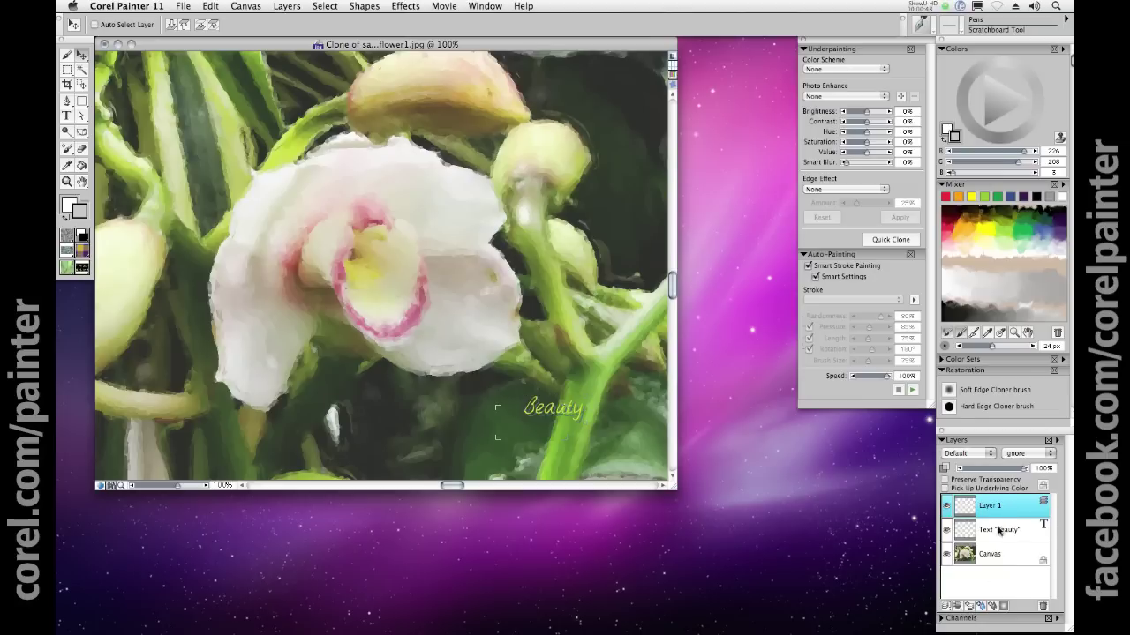
left_click(1060, 139)
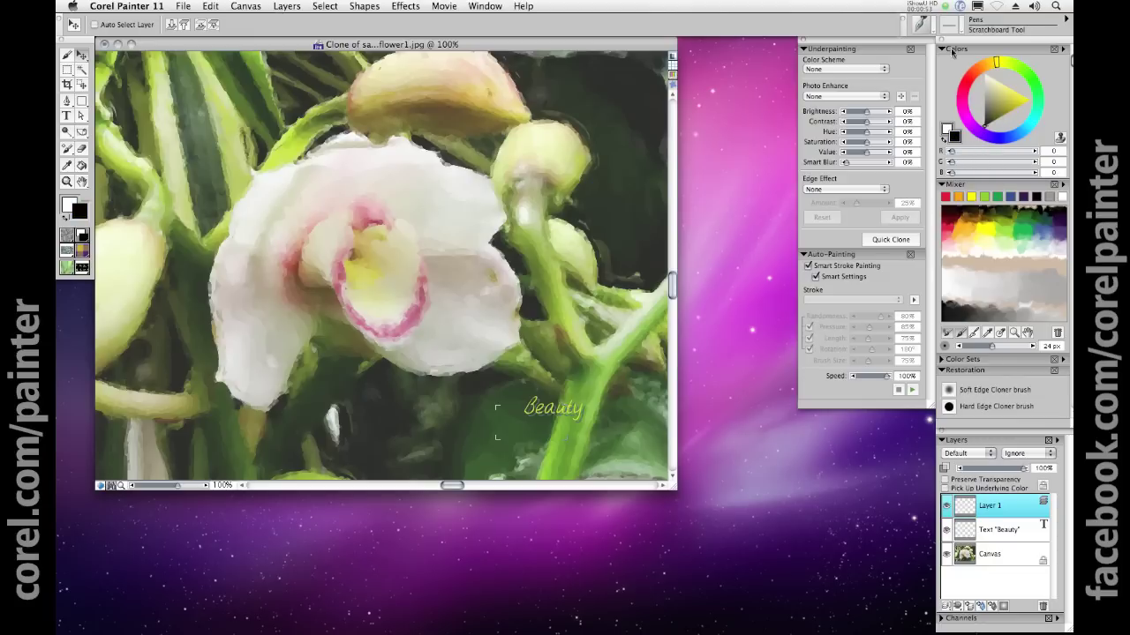
Step: Write a black signature below Beauty on Layer 1 with the Pens Scratchboard Tool at size 2.0
left_click(927, 27)
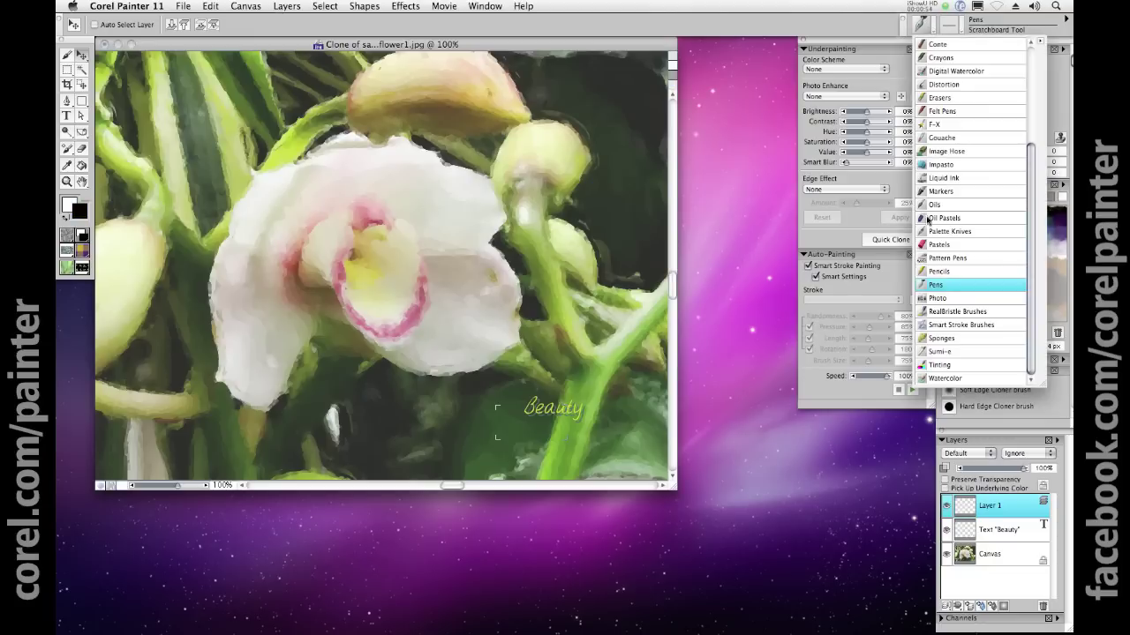
left_click(939, 285)
left_click(949, 31)
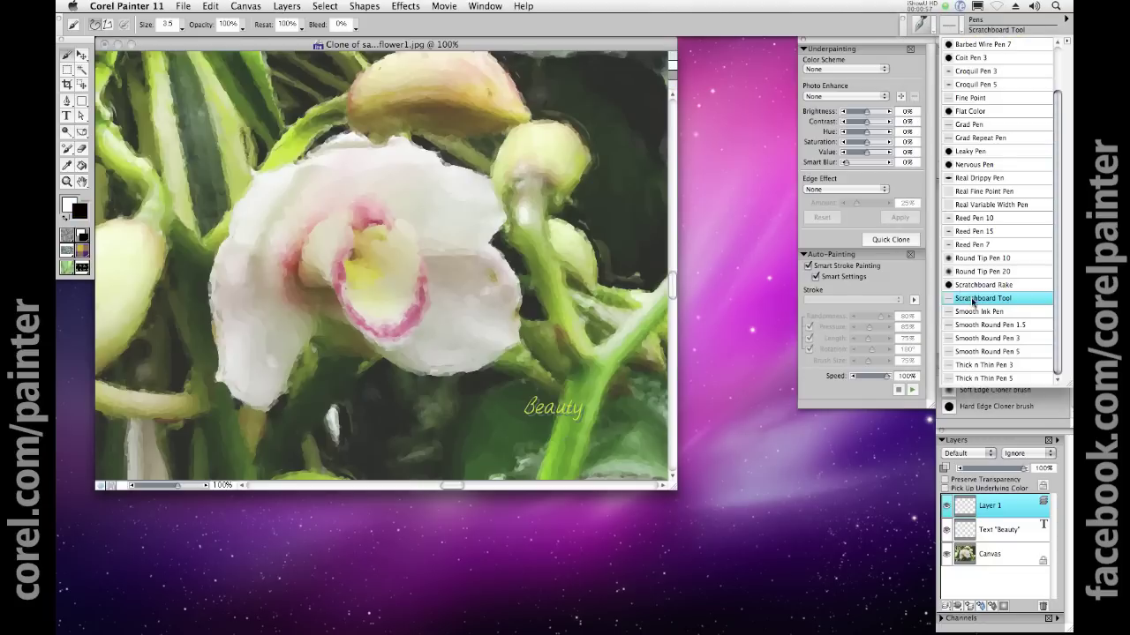
left_click(973, 301)
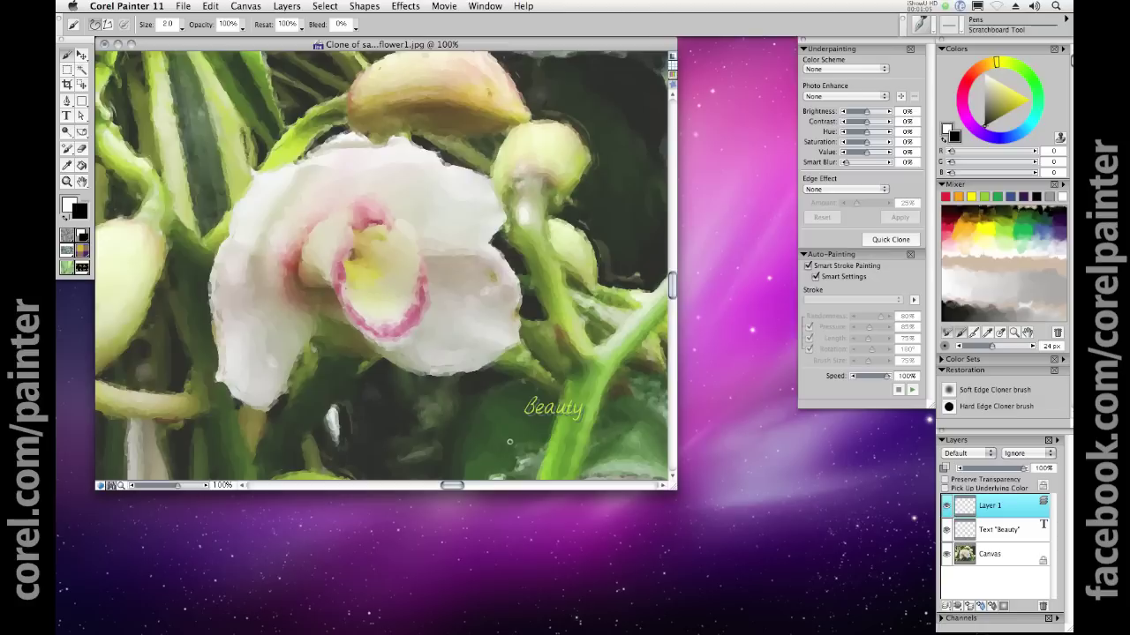
mouse_move(512, 460)
left_mouse_down()
mouse_move(554, 443)
mouse_move(664, 446)
left_mouse_up()
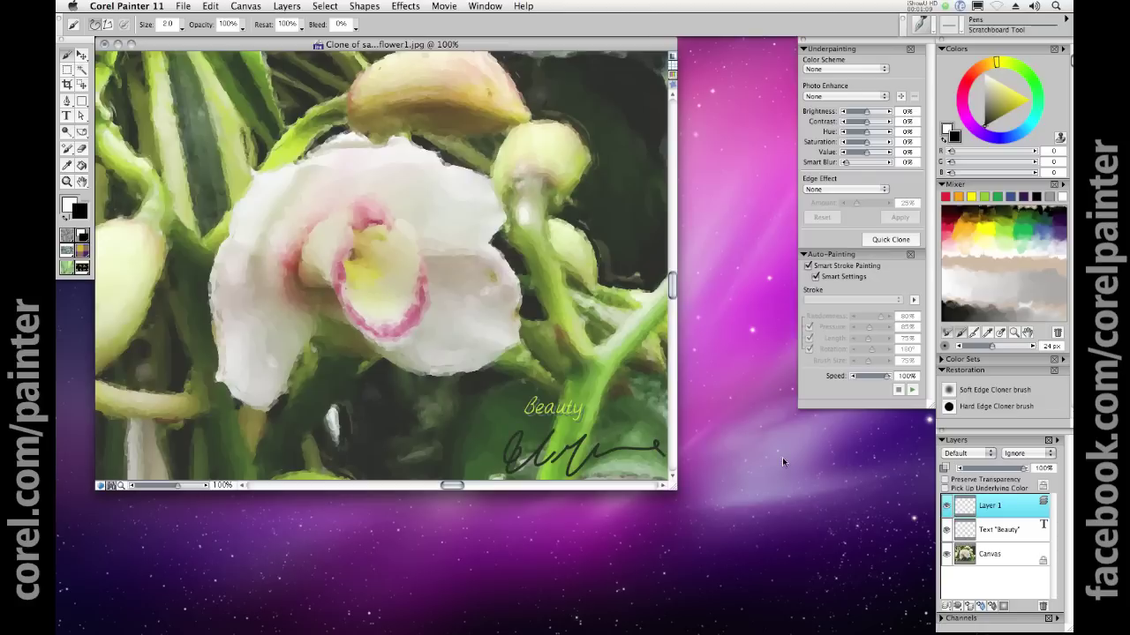
left_click(183, 7)
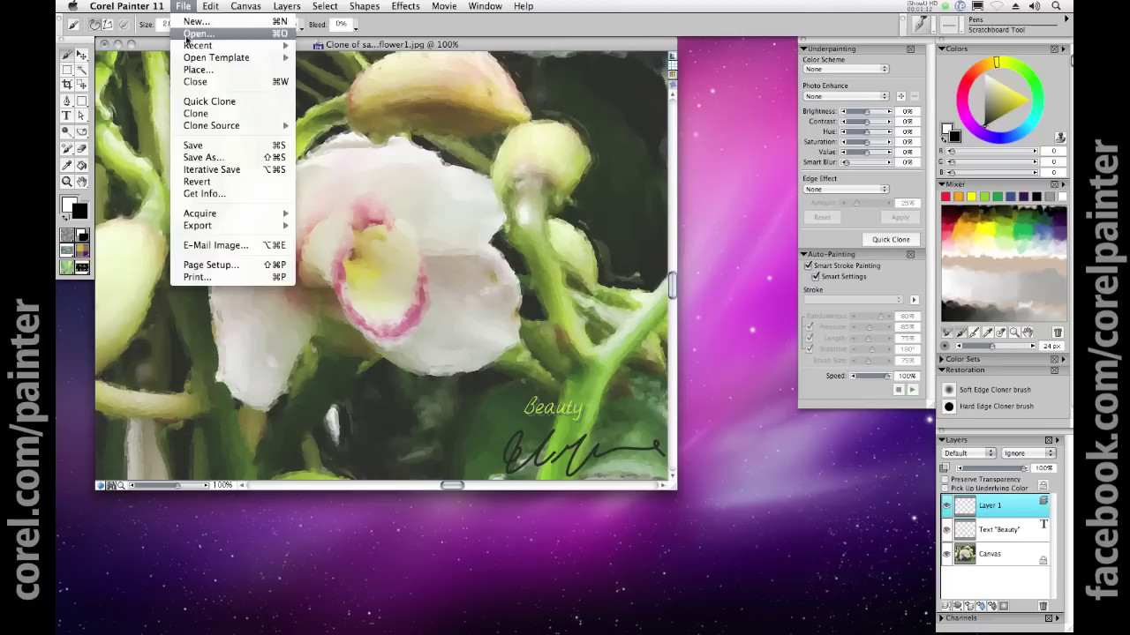
Step: Save the painting as JPEG 'Clone of sanfran-flower1.JPG' in Photos, with the file extension appended
left_click(221, 159)
left_click(517, 324)
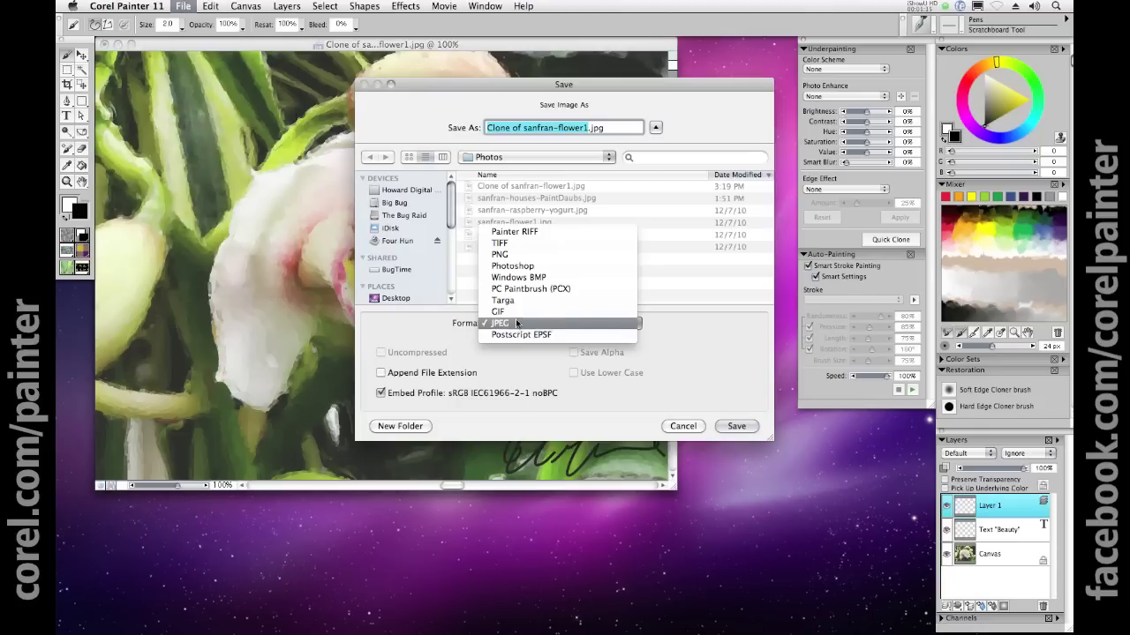
left_click(562, 233)
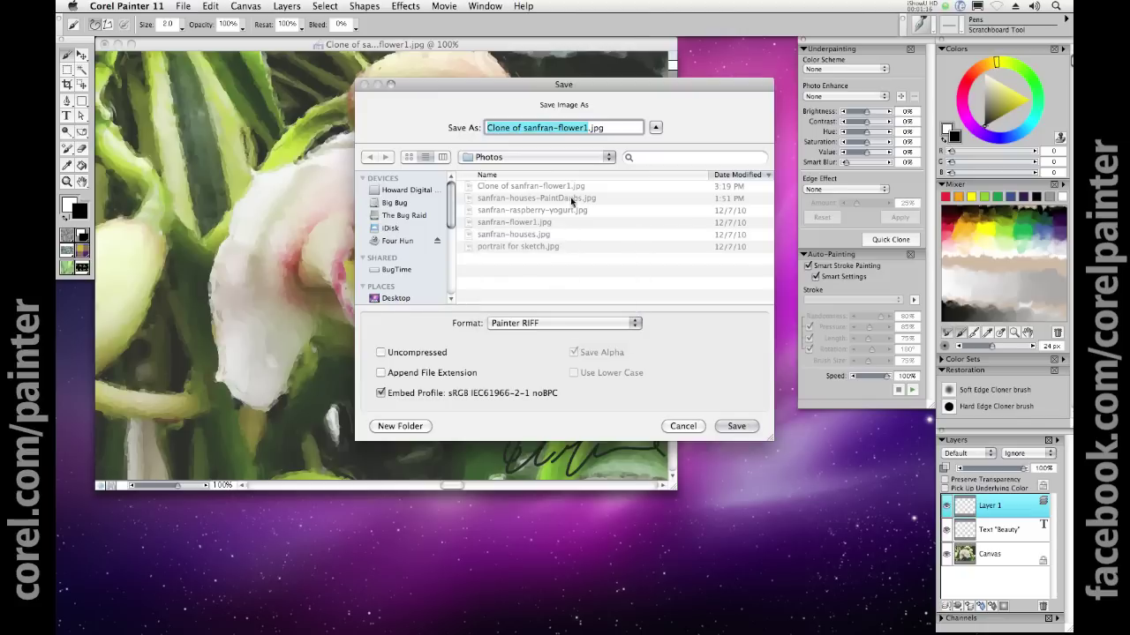
left_click(382, 373)
left_click(518, 323)
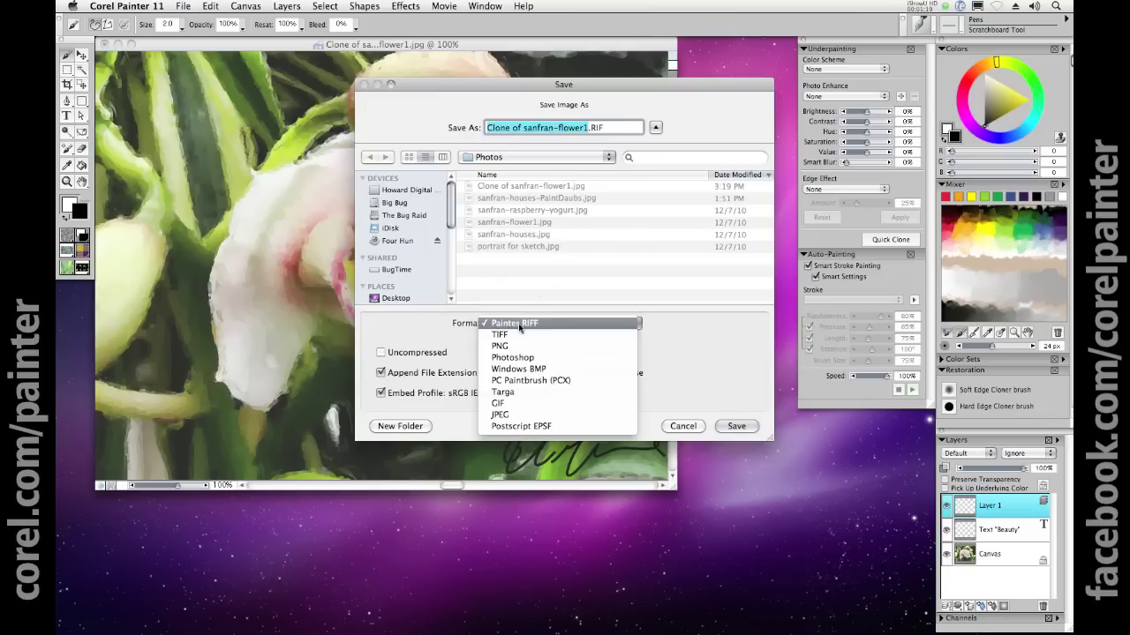
left_click(539, 356)
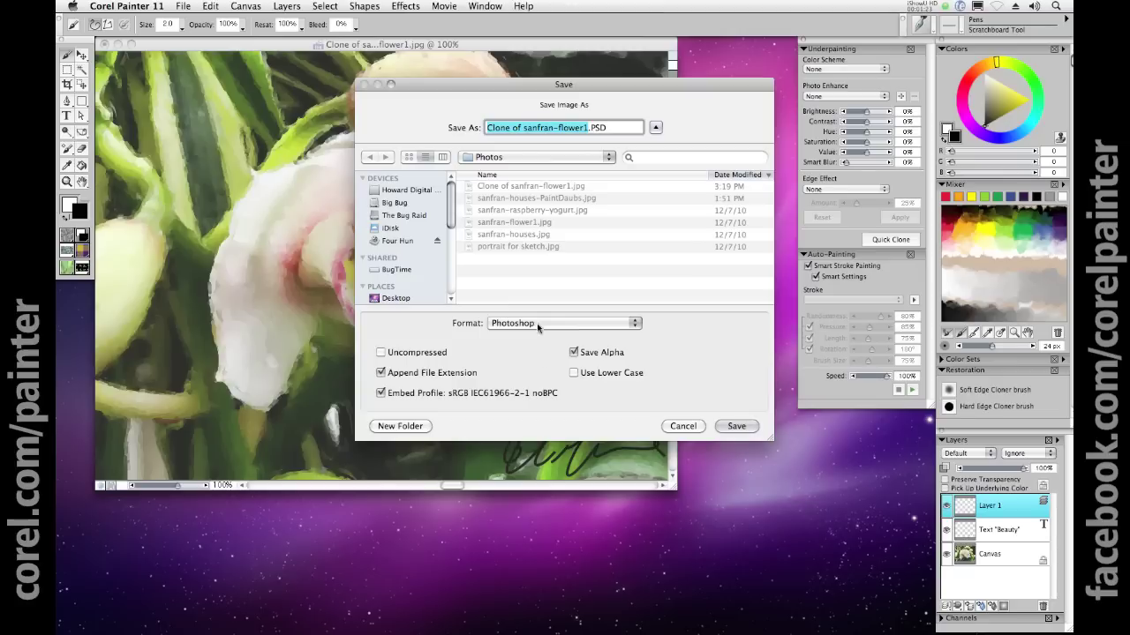
left_click(537, 323)
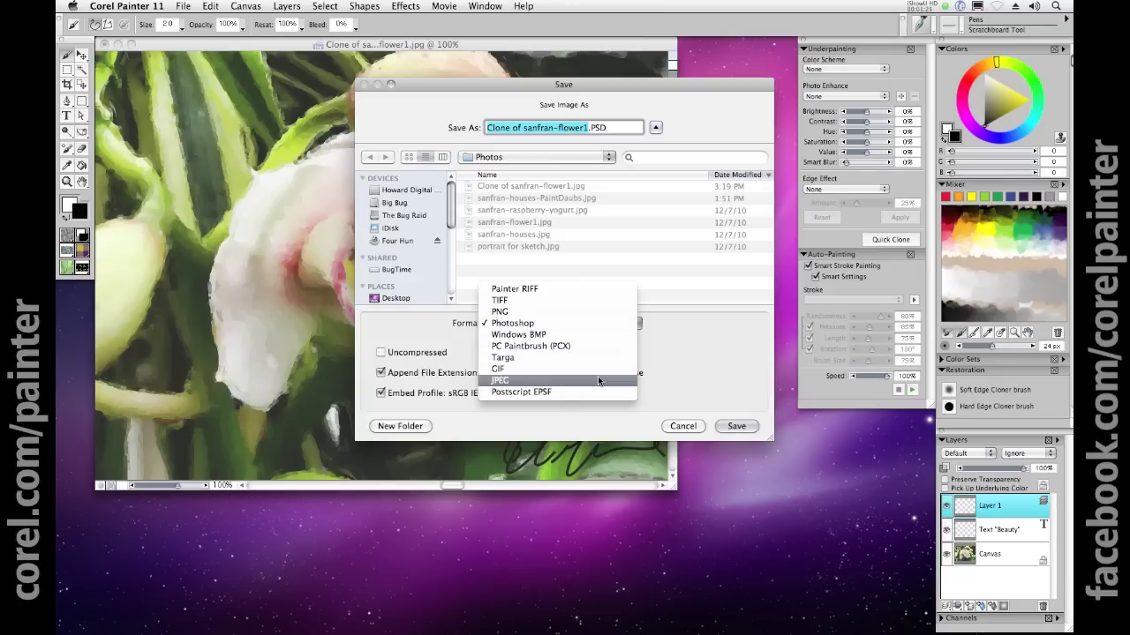
left_click(598, 380)
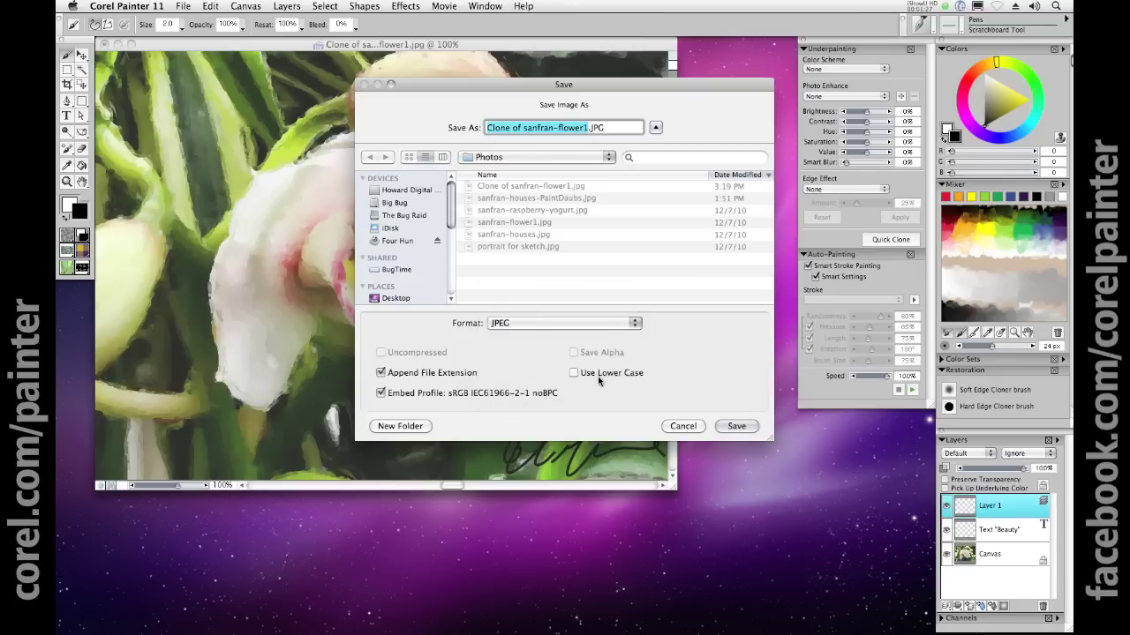
left_click(736, 426)
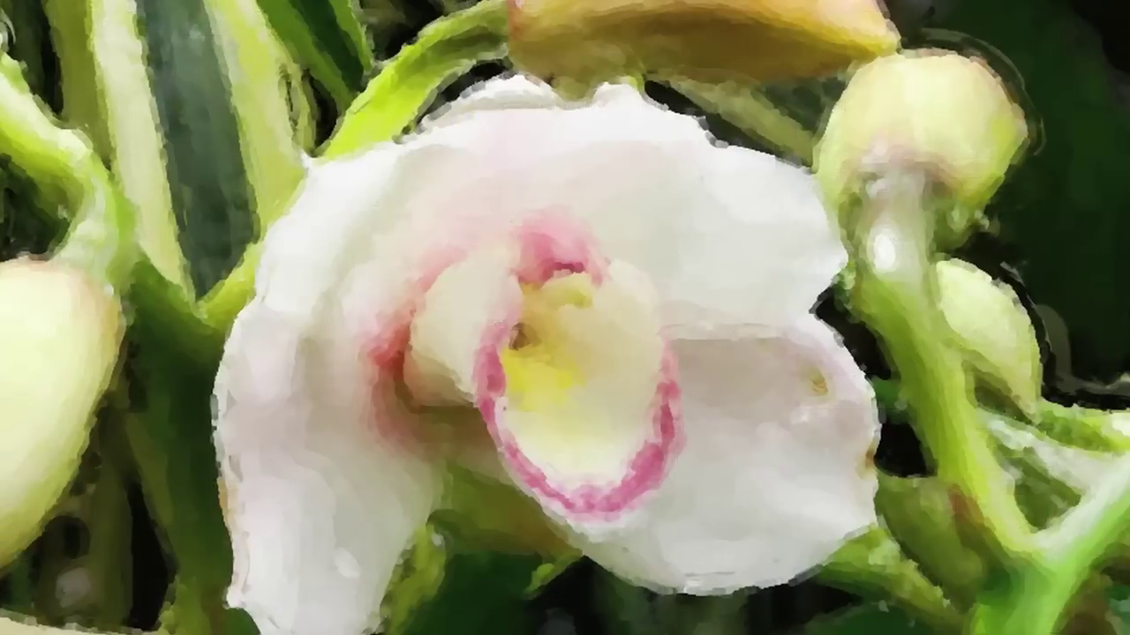